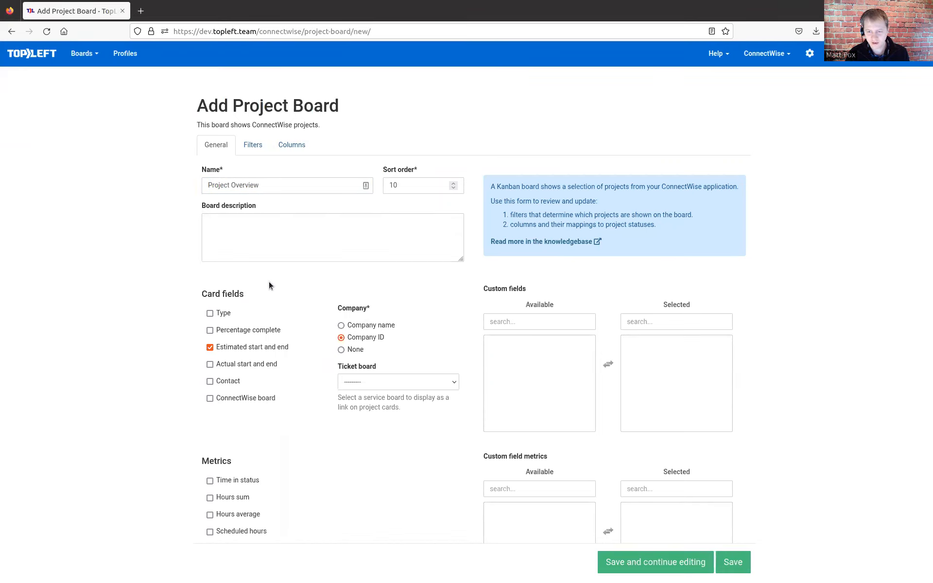
- Filter the new project board to the Linux and Windows ConnectWise boards and dismiss the filter tip
scroll(267, 288, "down", 8)
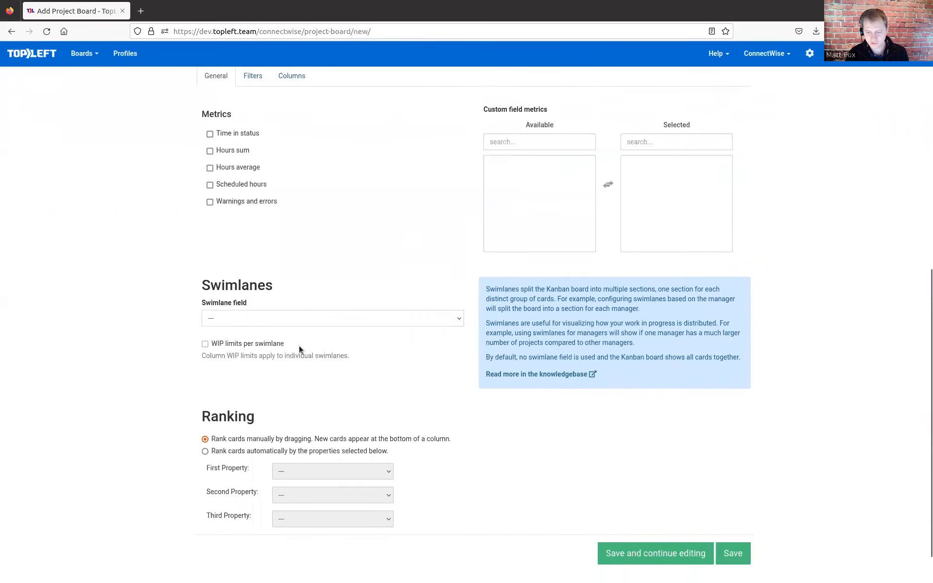
scroll(291, 239, "up", 2)
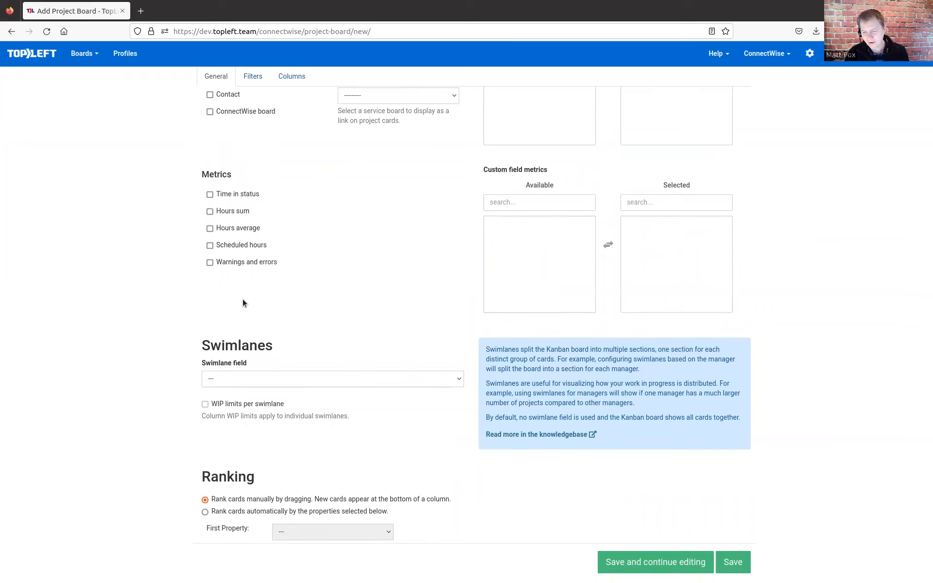
scroll(160, 234, "up", 5)
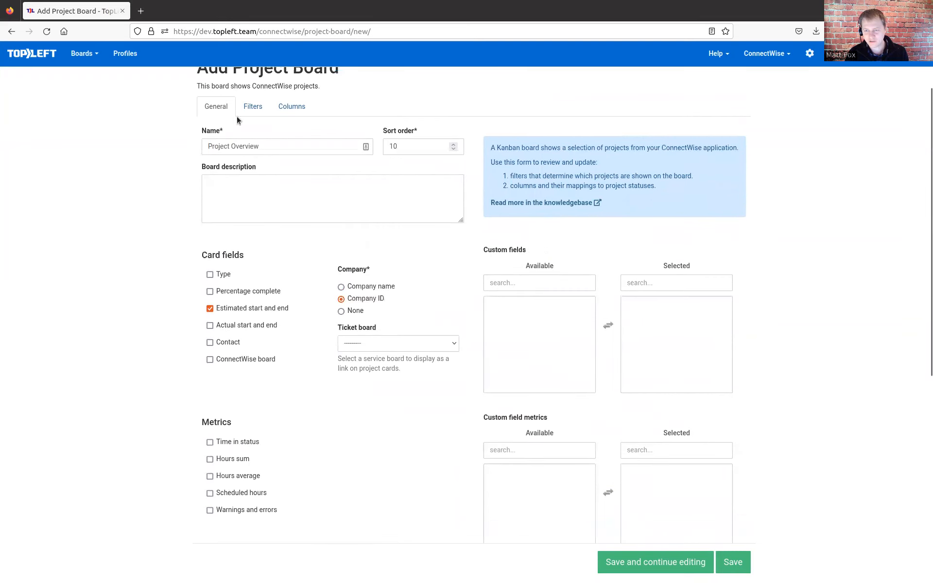
left_click(260, 108)
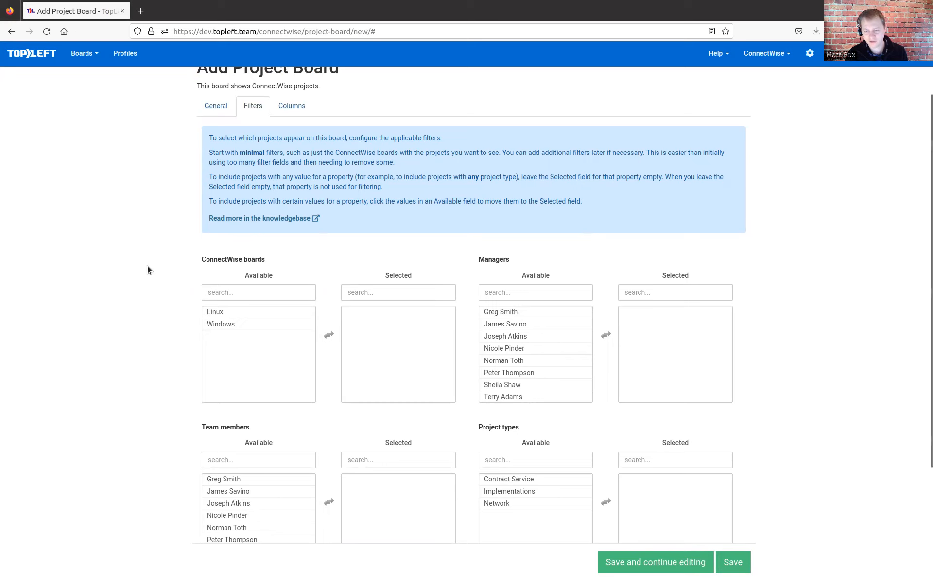
left_click(268, 318)
left_click(266, 316)
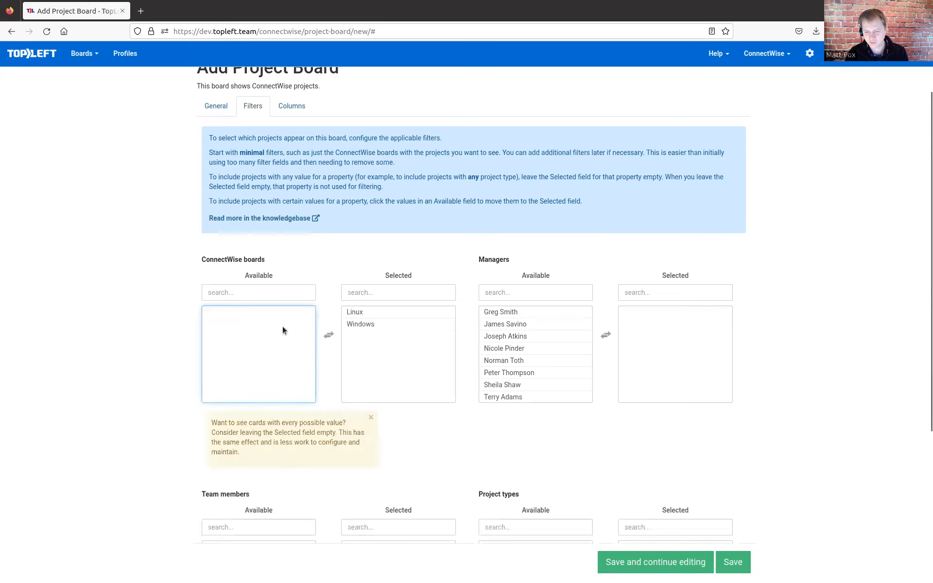
left_click(370, 418)
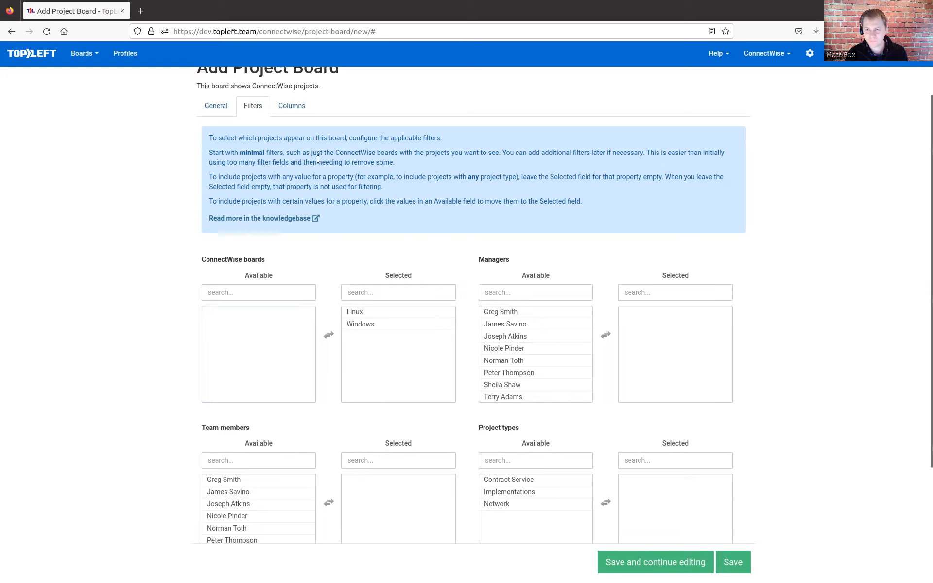
- Name the board's first column New and add three more empty columns beside it
left_click(300, 112)
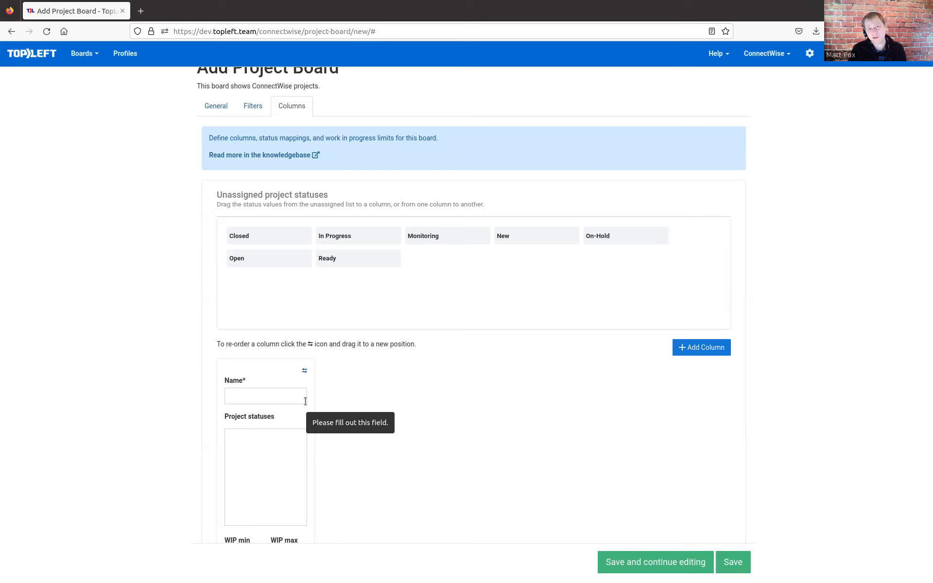
left_click(281, 395)
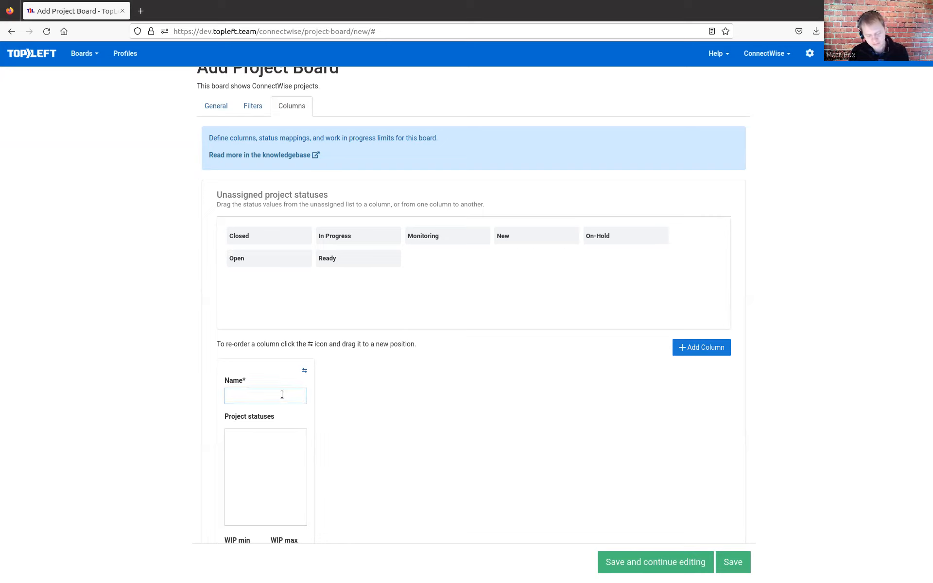
type("New")
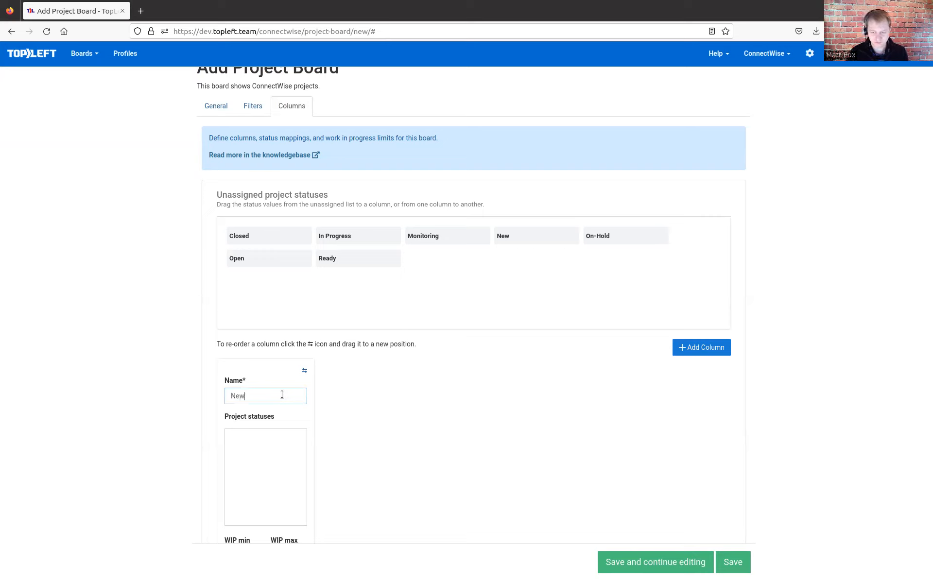
left_click(702, 347)
left_click(702, 347)
left_click(702, 347)
- Name the second, third and fourth columns Ready, In Progress and Monitoring
left_click(373, 393)
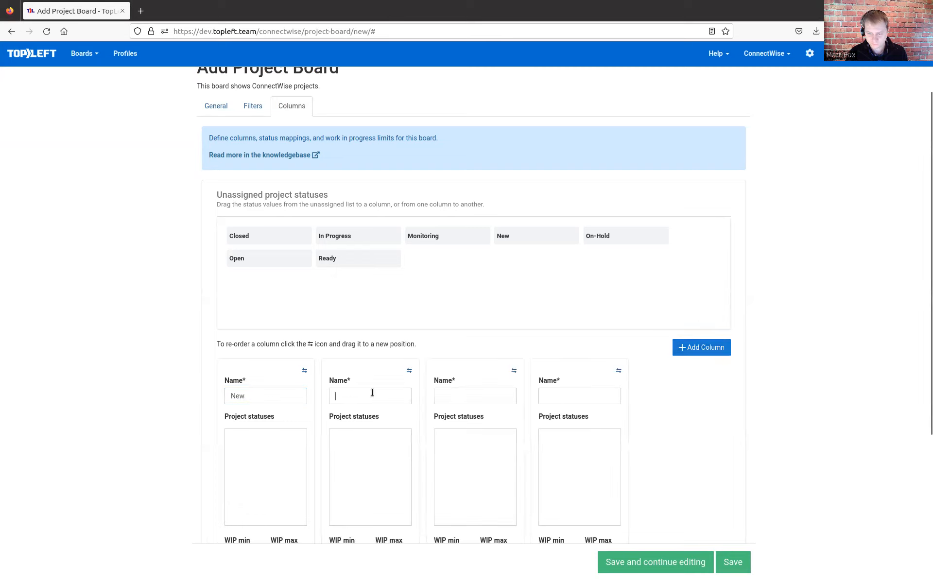
type("Ready")
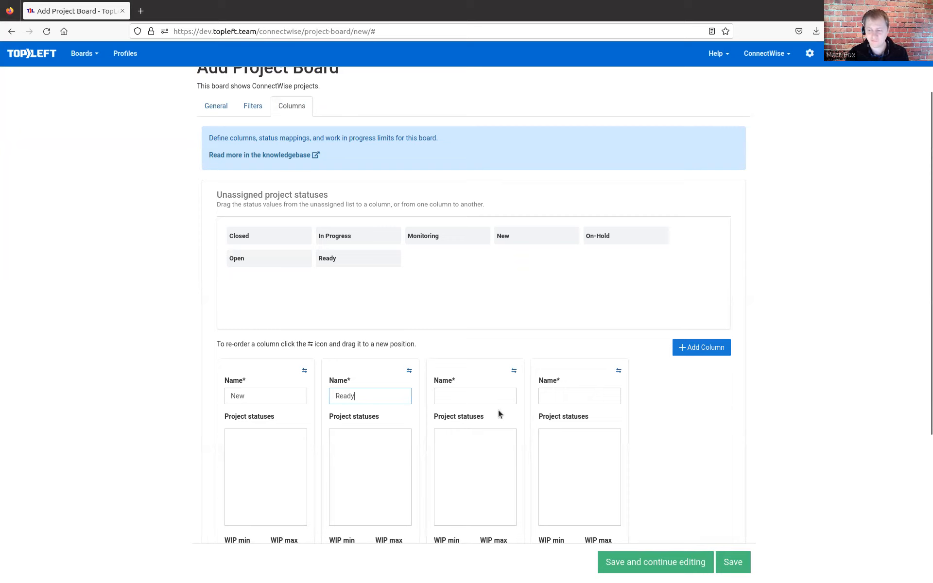
left_click(487, 398)
type("In Pro")
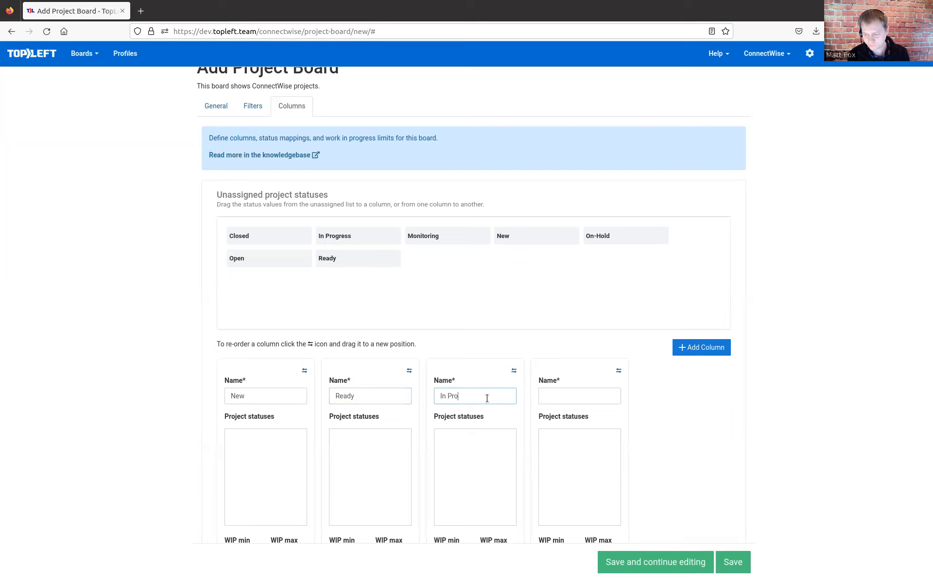
type("gress")
left_click(547, 395)
type("M")
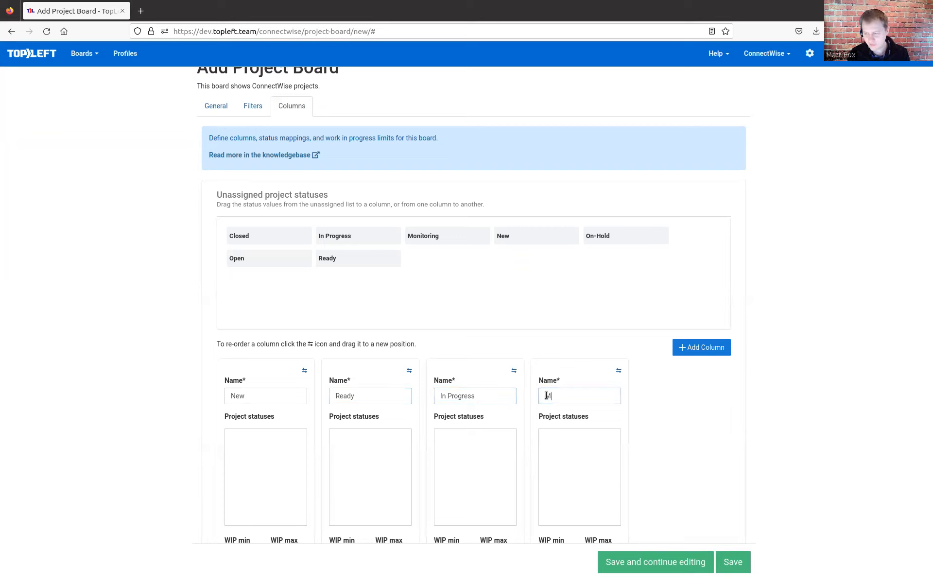
type("onitoring")
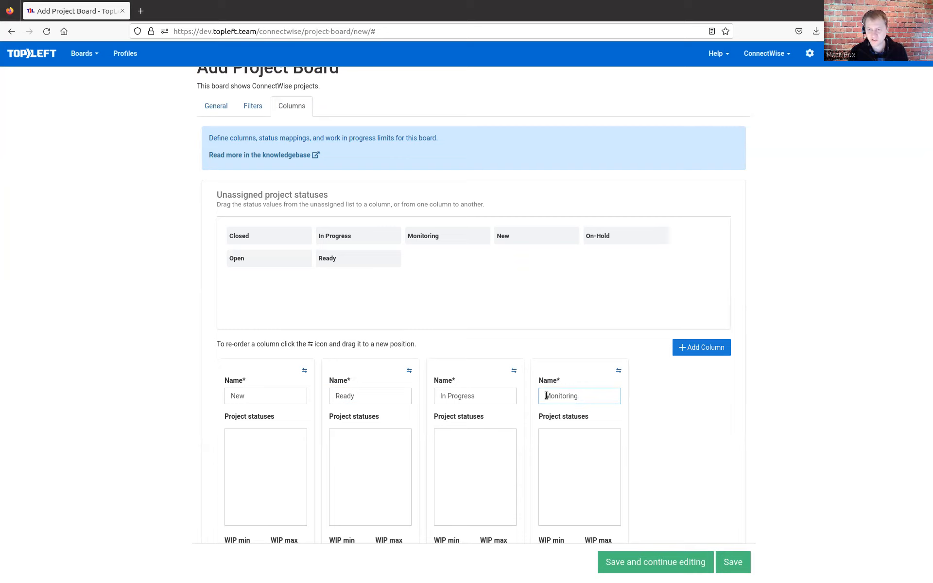
- Add a fifth column to the board and name it Closed
left_click(700, 347)
left_click(674, 394)
type("Closed")
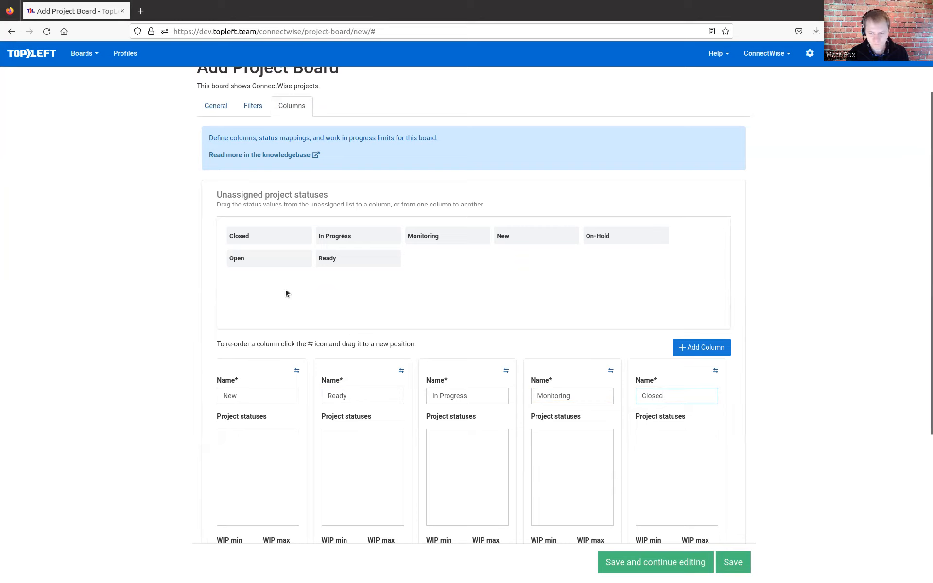
- Assign the New and Open statuses to the New column, Ready, In Progress, Monitoring and Closed to their namesake columns, and save the board
scroll(285, 289, "down", 2)
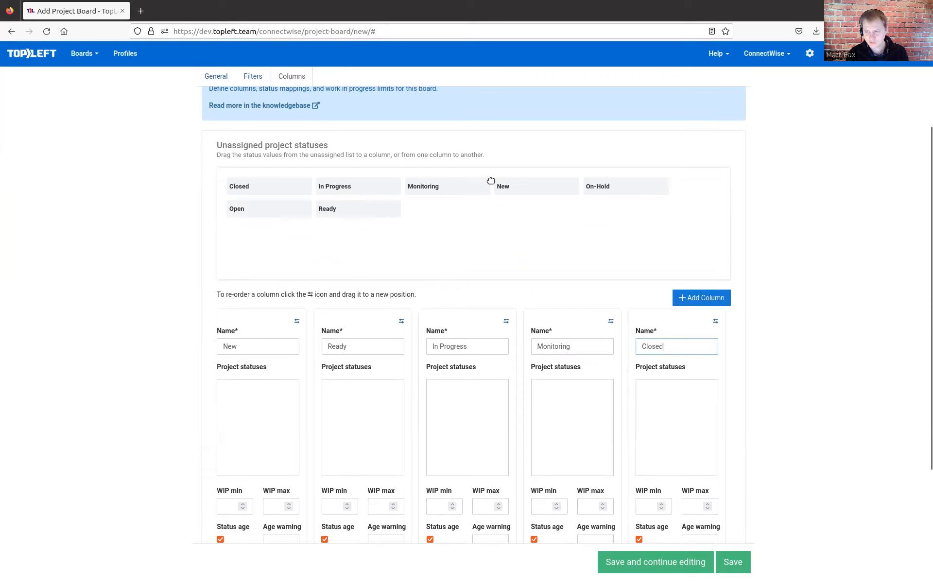
left_click_drag(542, 187, 260, 410)
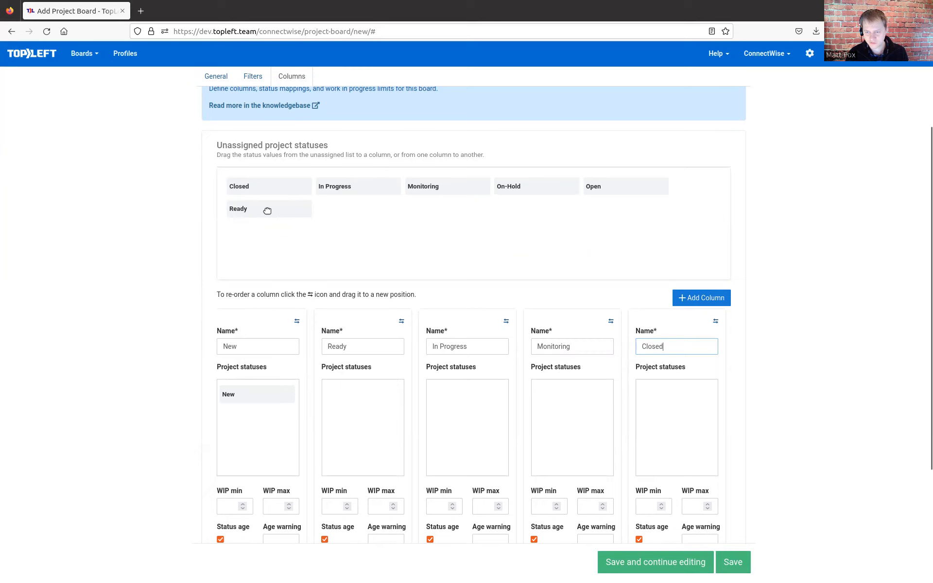
left_click_drag(266, 208, 361, 403)
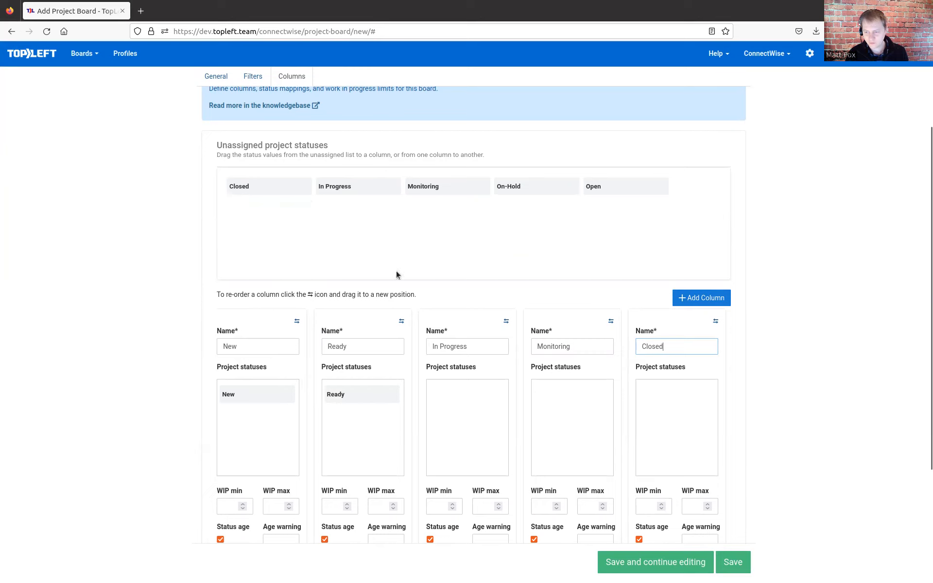
left_click_drag(381, 191, 581, 427)
left_click_drag(294, 190, 705, 419)
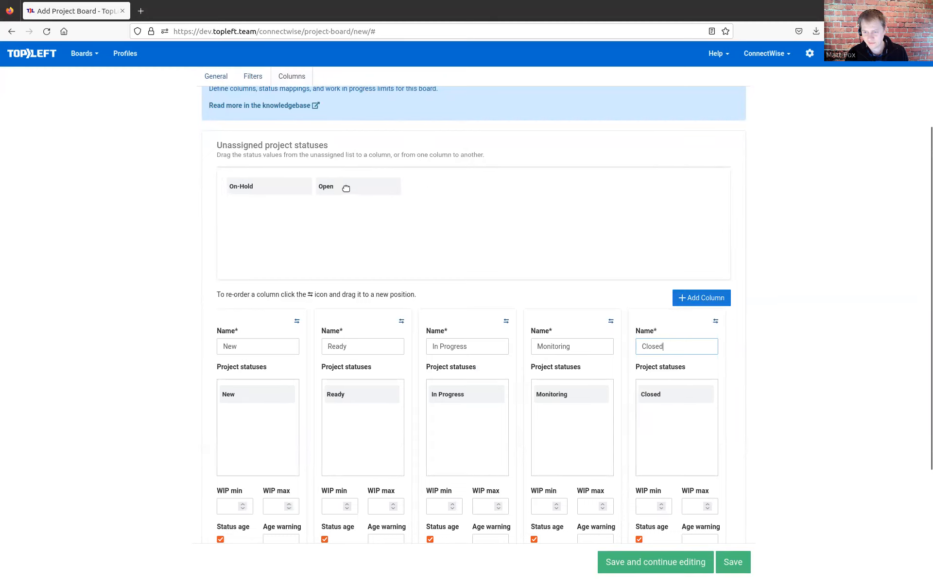
left_click_drag(346, 188, 246, 432)
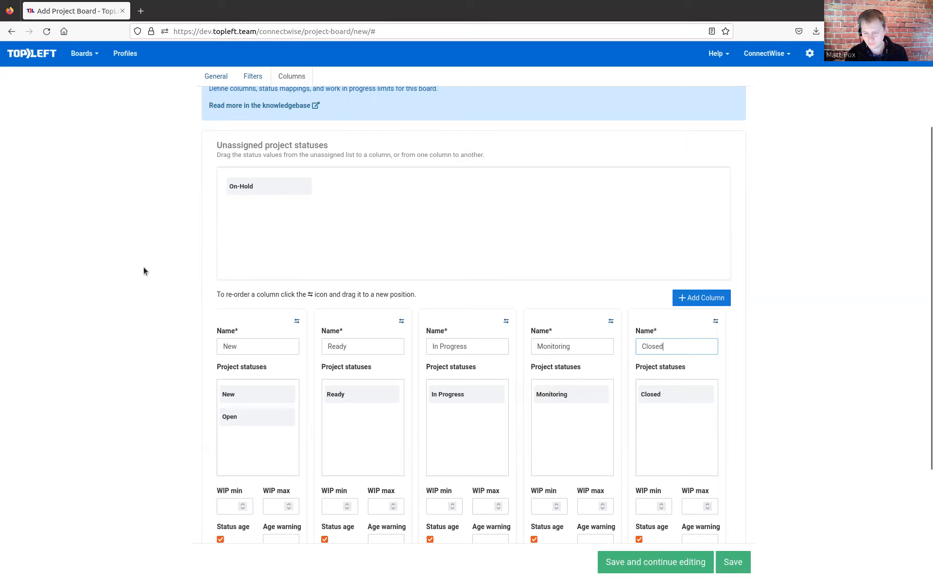
scroll(757, 502, "down", 4)
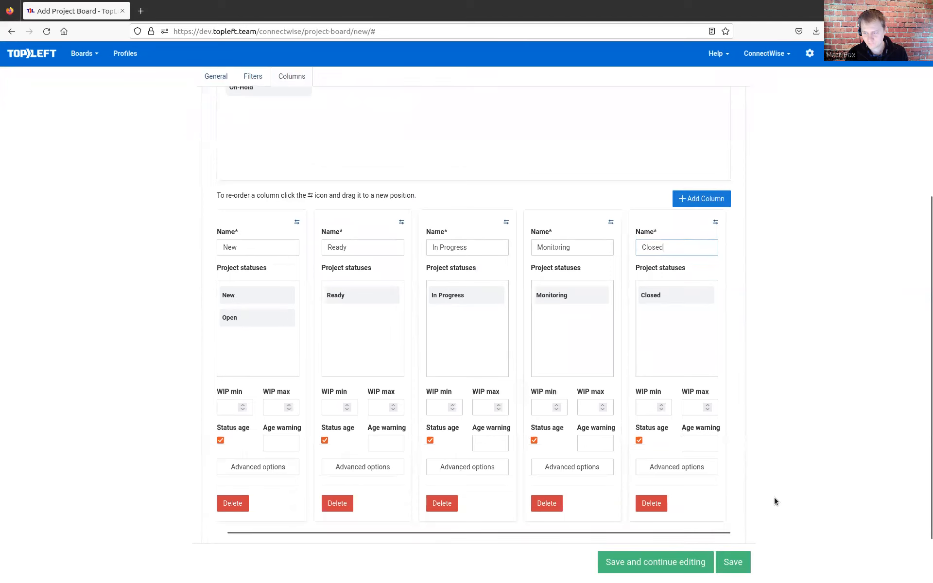
left_click(733, 564)
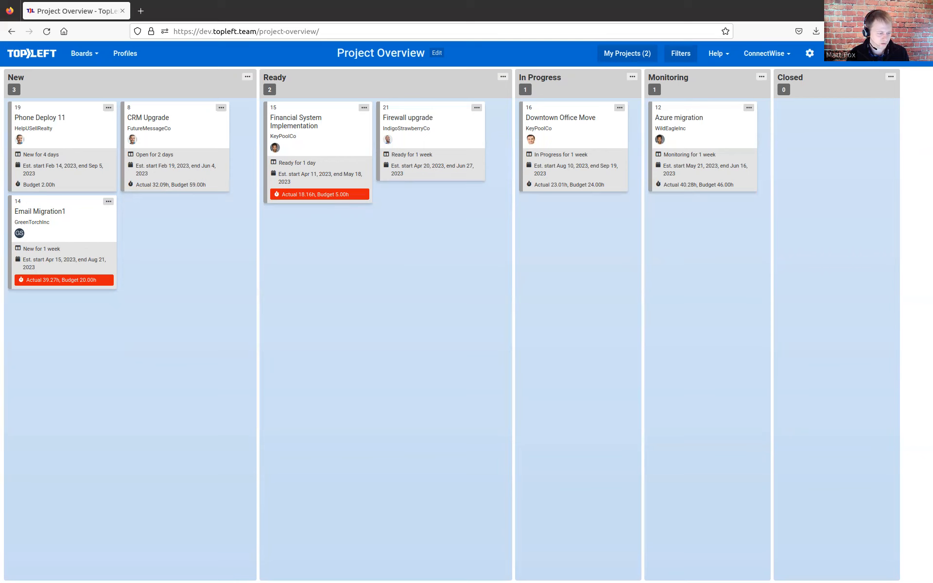
- Open the Project Overview board for editing and view the available swimlane field options
left_click(438, 53)
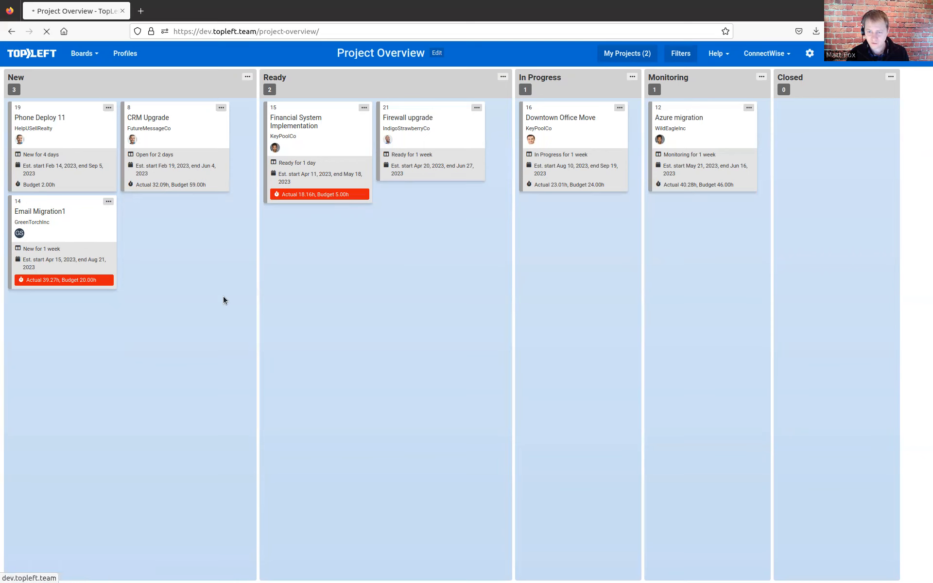
scroll(261, 389, "down", 5)
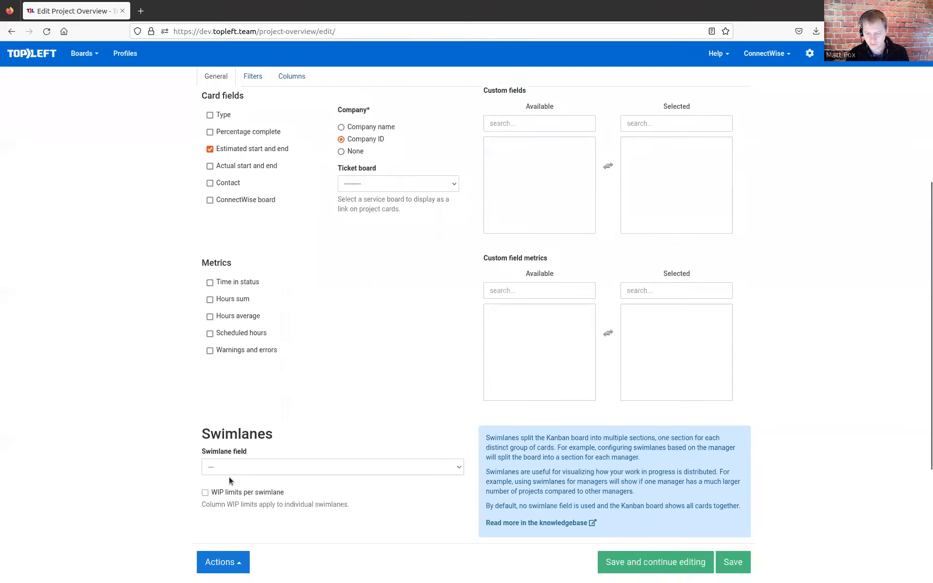
left_click(241, 470)
left_click(141, 360)
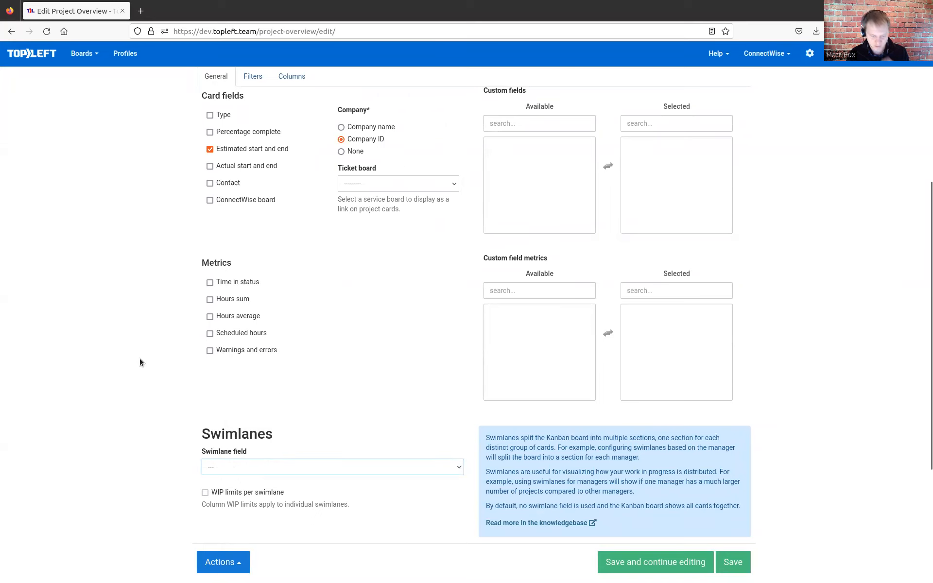
scroll(137, 284, "up", 5)
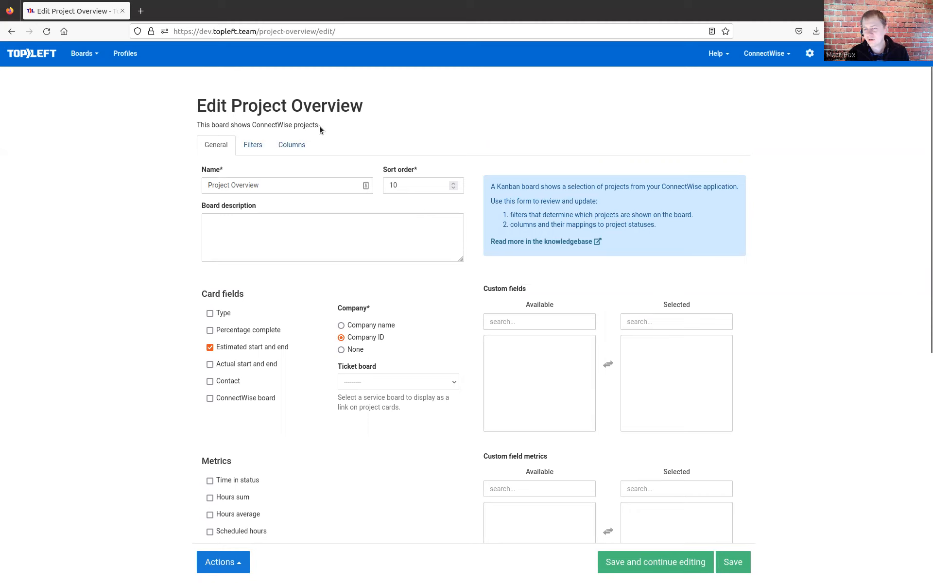
- Set the Ready column's estimated start warning to 7d in its advanced options and save the board
left_click(290, 147)
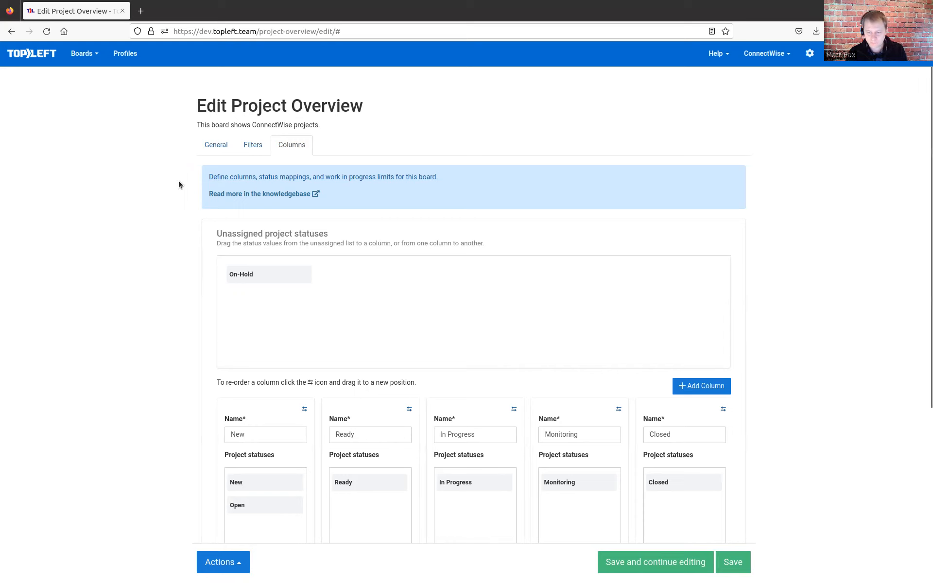
scroll(179, 179, "down", 5)
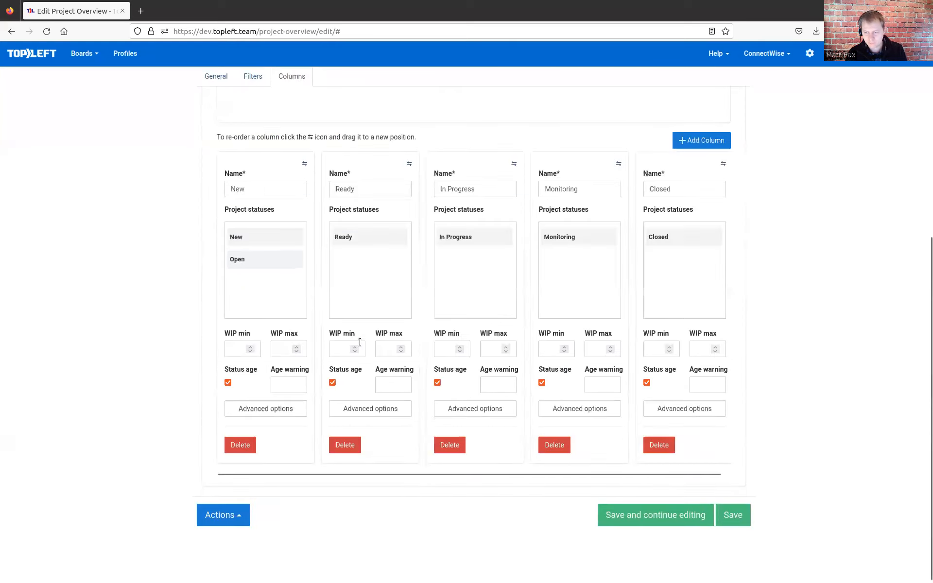
left_click(362, 410)
mouse_move(422, 109)
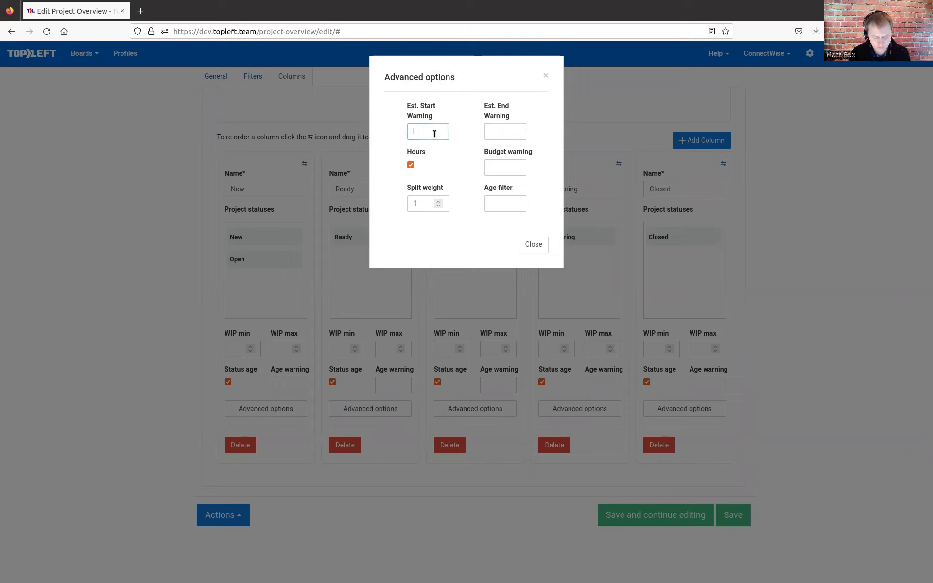
type("7d")
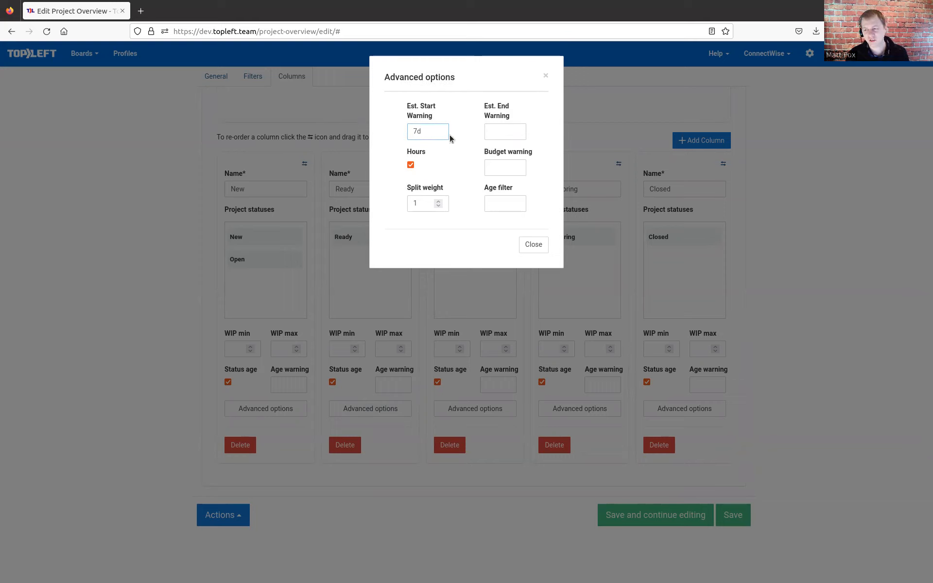
left_click(529, 244)
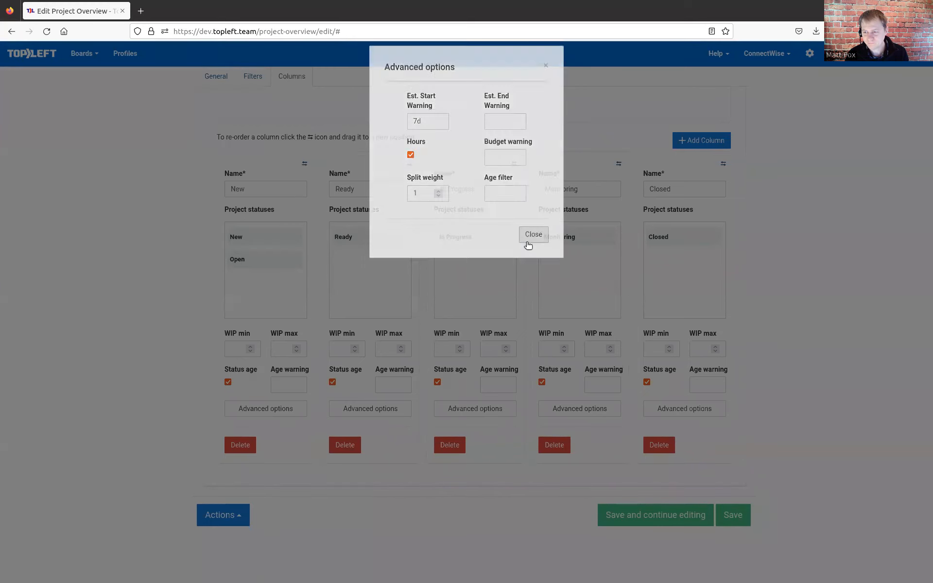
left_click(730, 515)
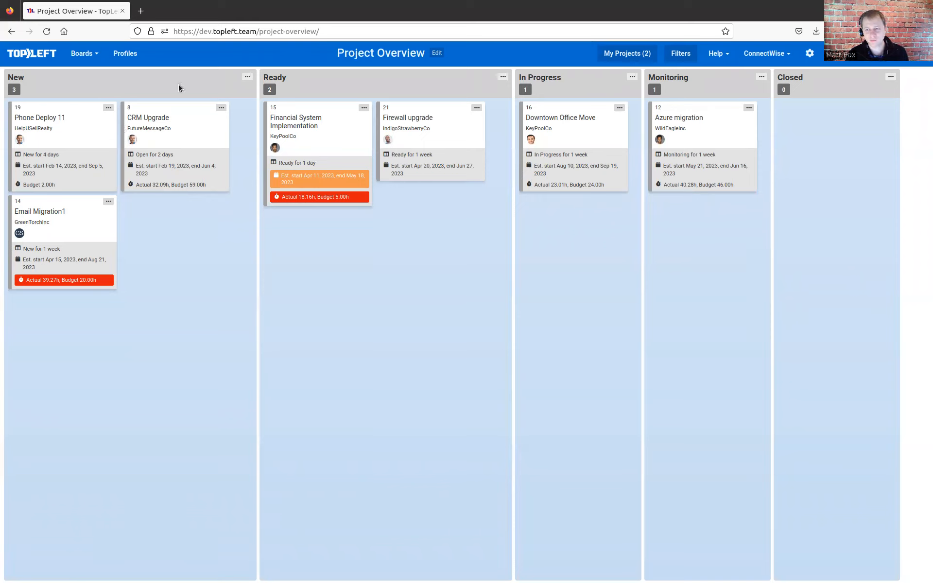
- Start adding a new board that shows tickets
left_click(86, 57)
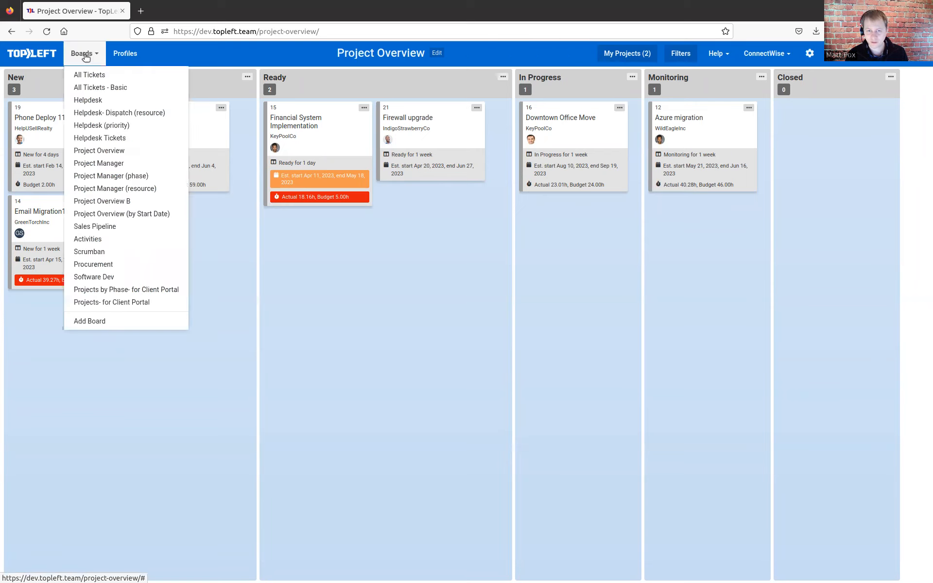
left_click(102, 321)
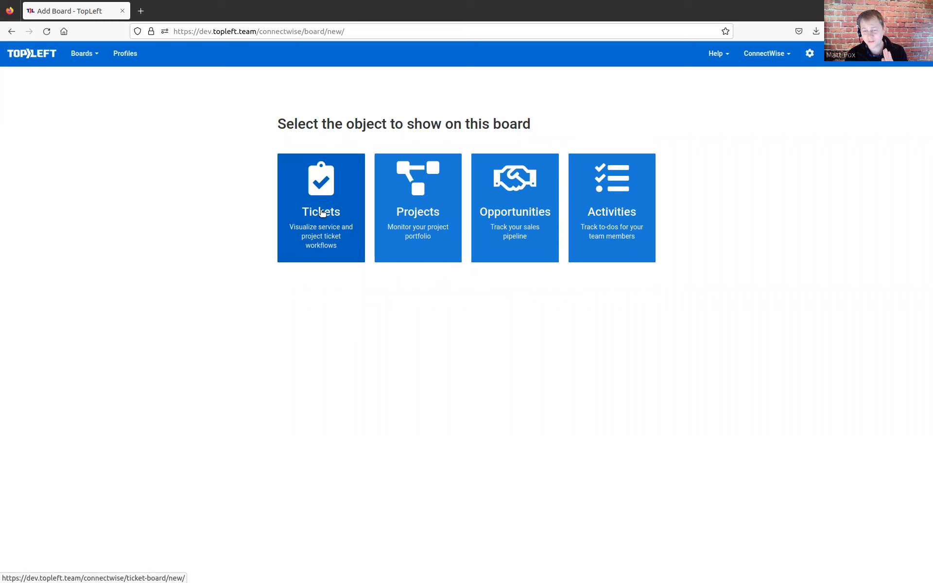
left_click(322, 213)
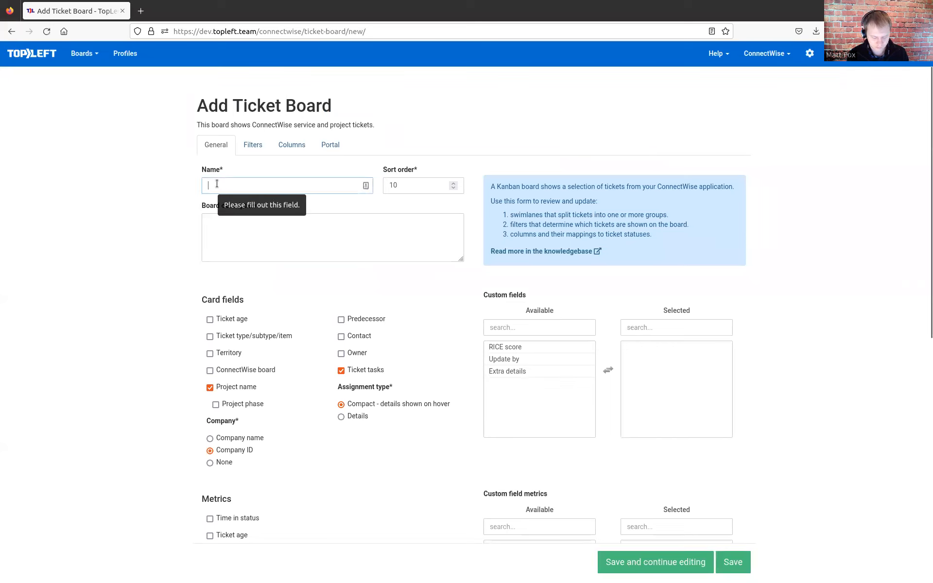
- Name the new ticket board Project Details and dismiss the password manager's form-fill suggestions
type("Project D")
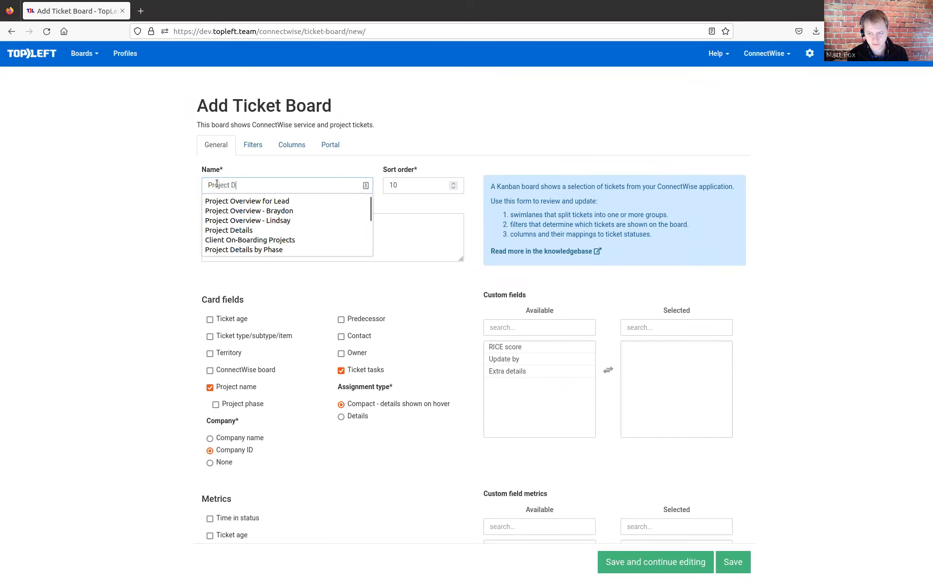
key("Down")
key("Down")
key("Down")
key("Down")
key("Return")
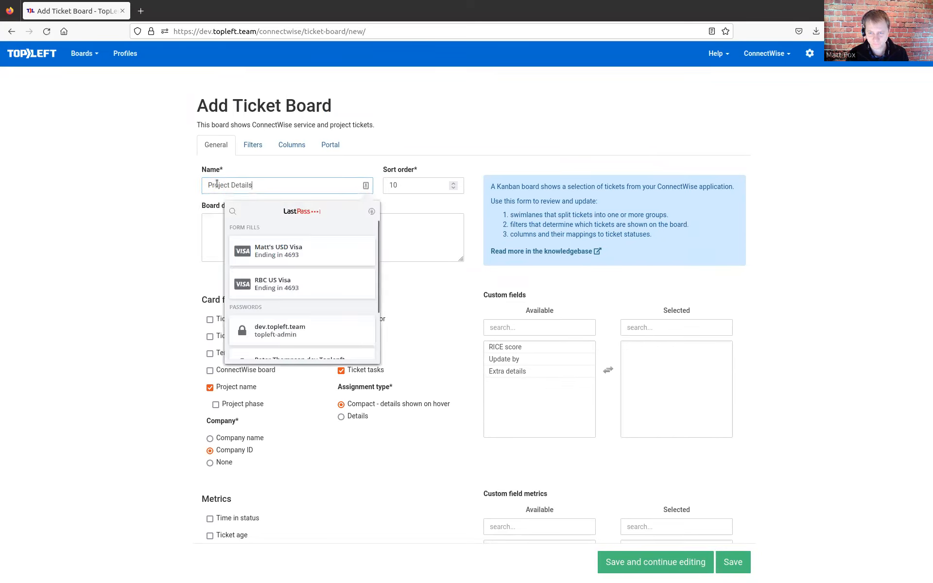
key("Escape")
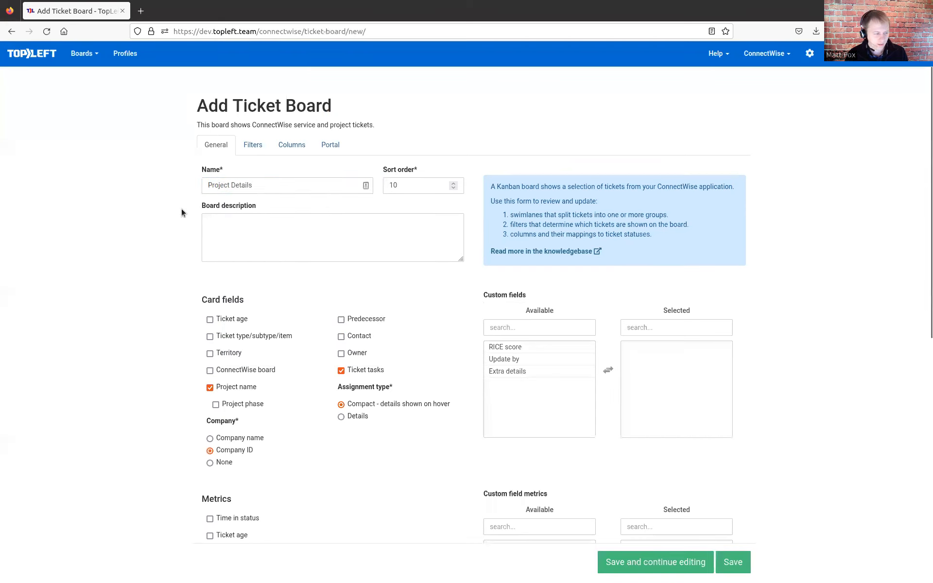
- Set the ticket board's swimlane field to Project
scroll(182, 209, "down", 2)
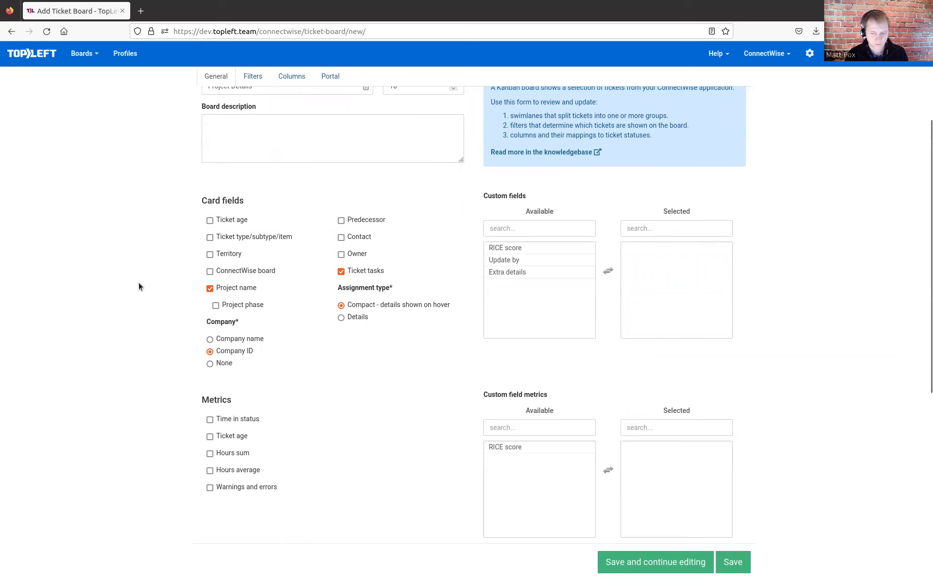
scroll(167, 283, "down", 5)
left_click(266, 357)
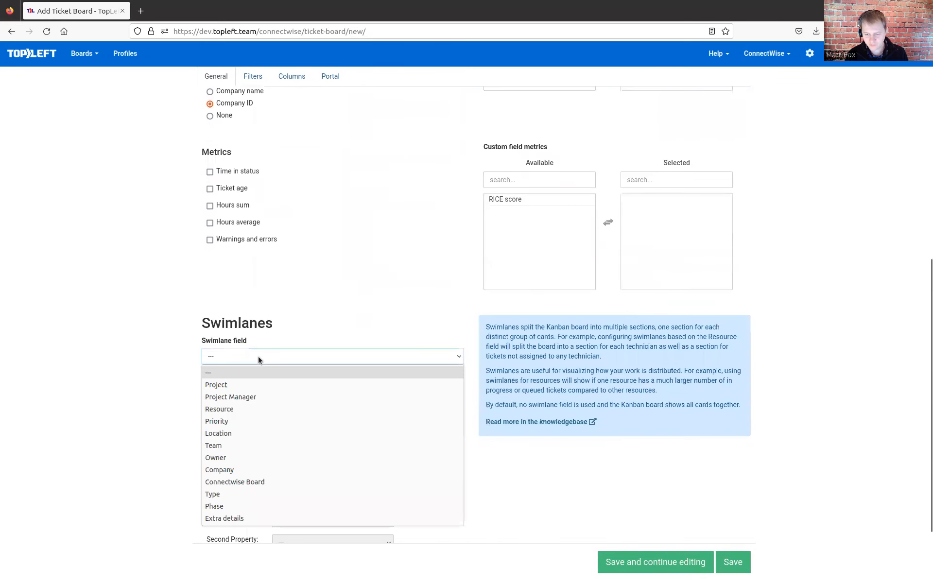
left_click(243, 389)
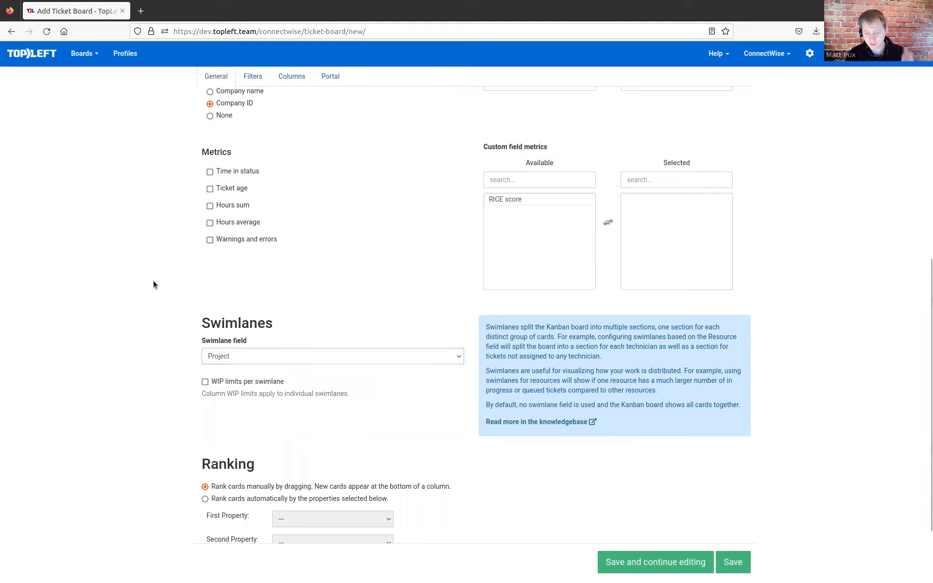
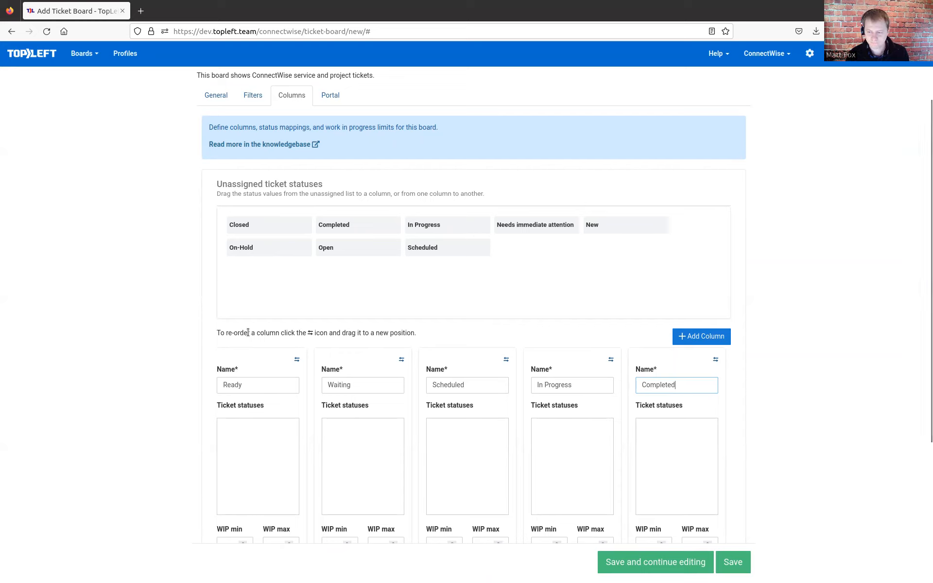
- Delete the Ongoing column from the ticket board's column setup
scroll(436, 423, "down", 3)
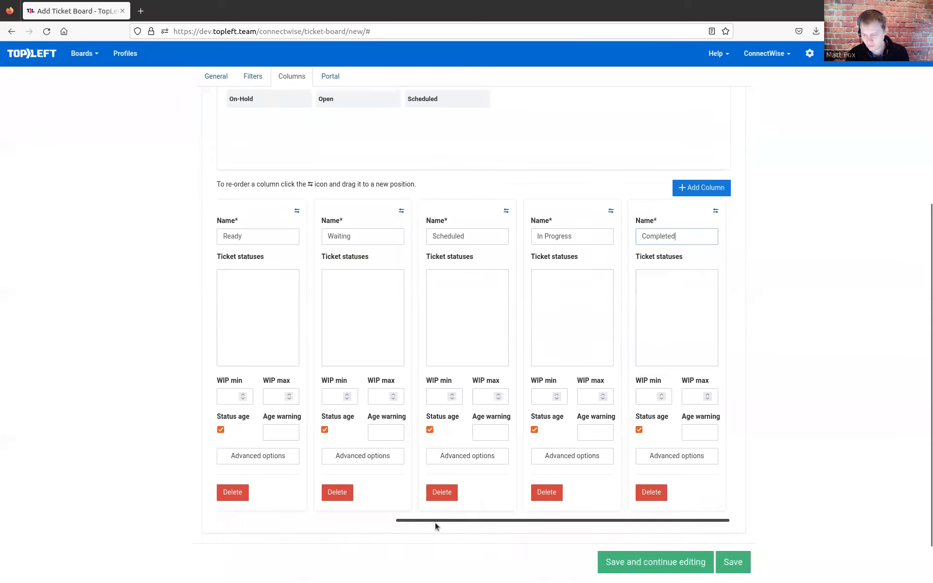
left_click_drag(435, 521, 214, 526)
scroll(174, 418, "up", 2)
scroll(181, 365, "down", 2)
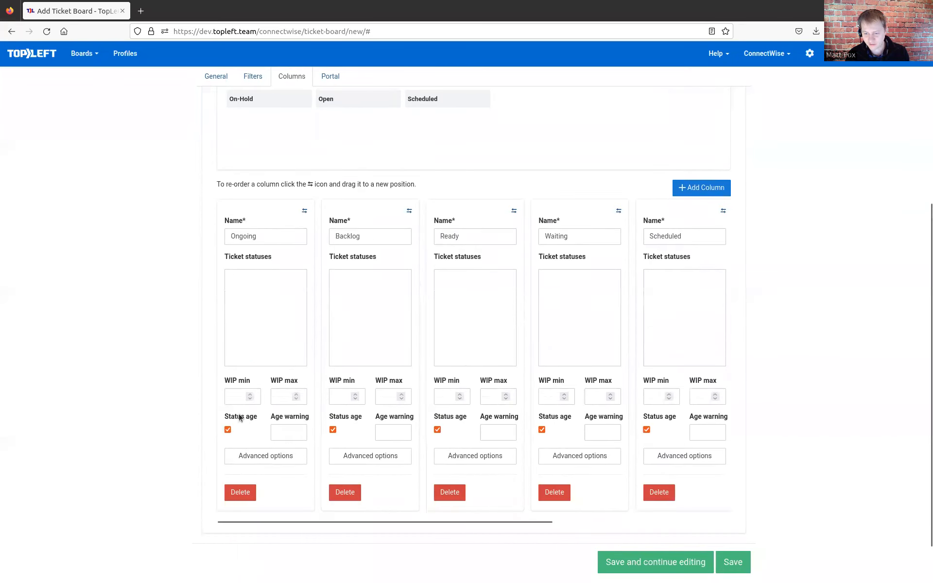
left_click(240, 492)
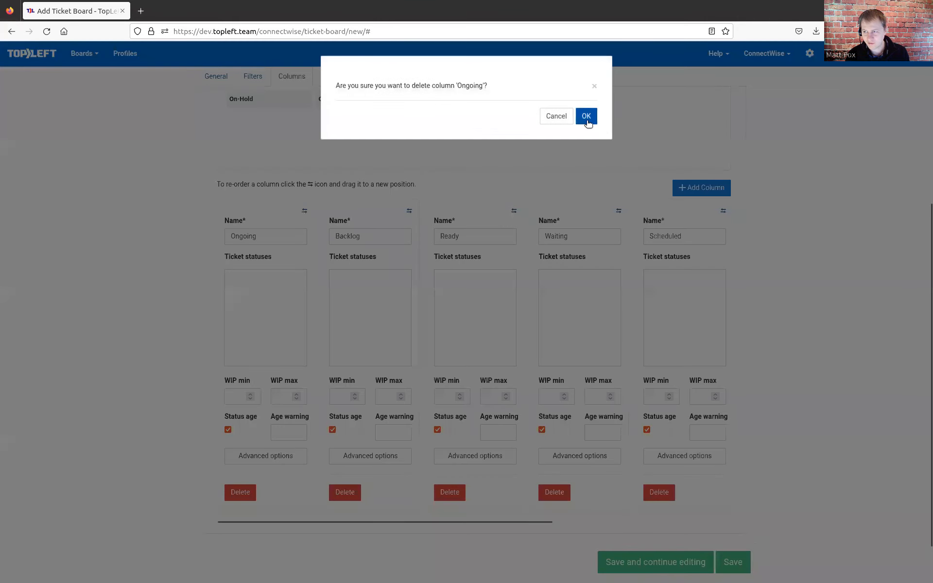
left_click(587, 110)
- Map ticket statuses to columns: New to Backlog, Open to Ready, On-Hold to Waiting, Scheduled to Scheduled, and In Progress to In Progress
scroll(255, 298, "up", 2)
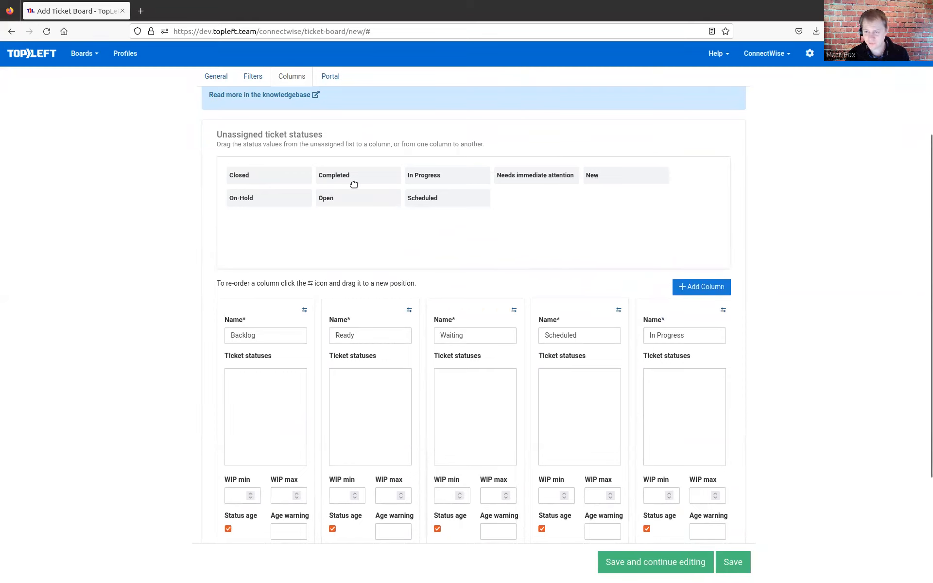
left_click_drag(361, 197, 271, 406)
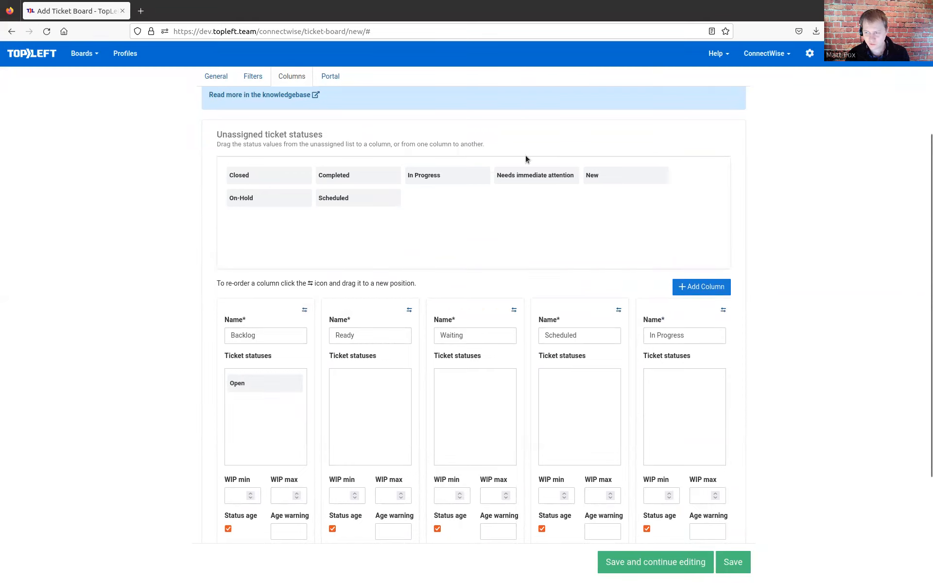
left_click_drag(612, 178, 354, 399)
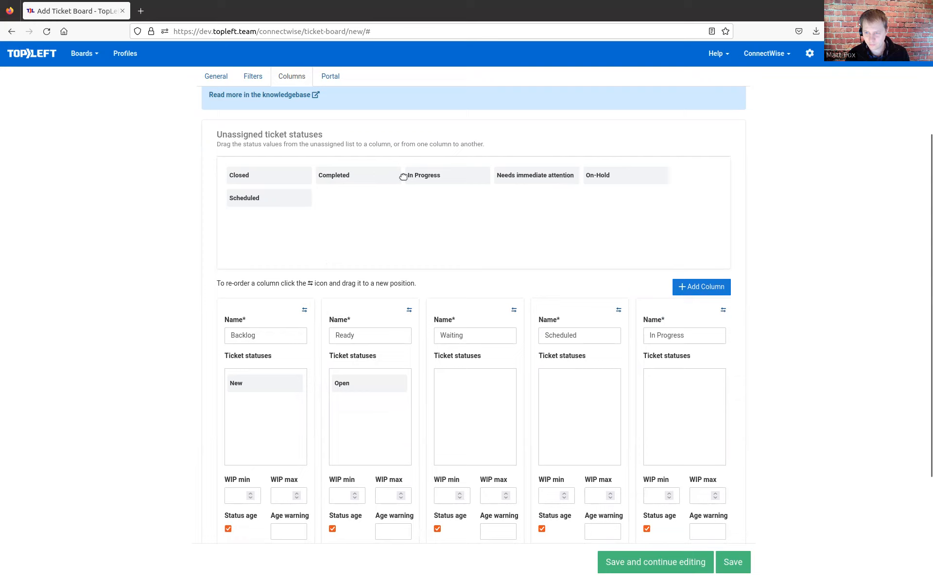
left_click_drag(600, 176, 459, 389)
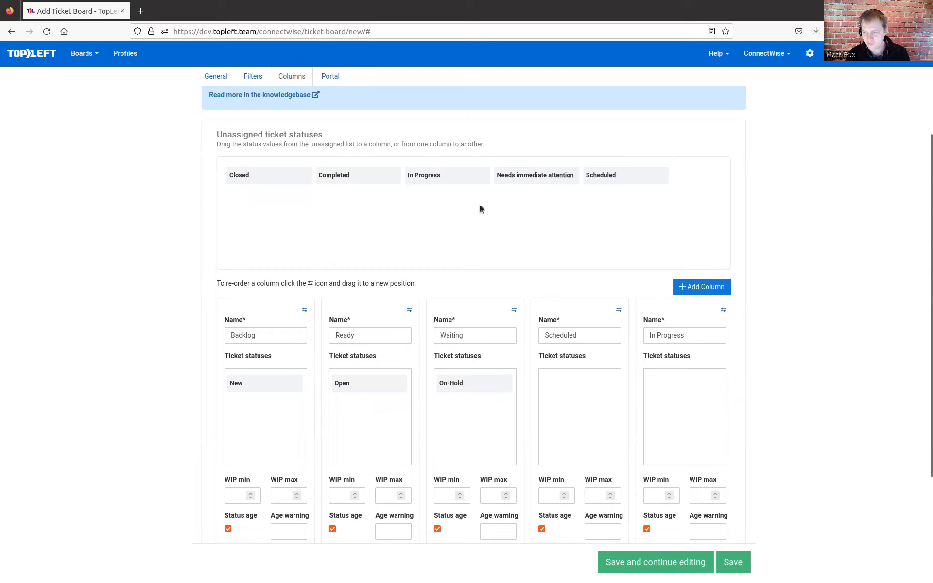
left_click_drag(612, 179, 574, 422)
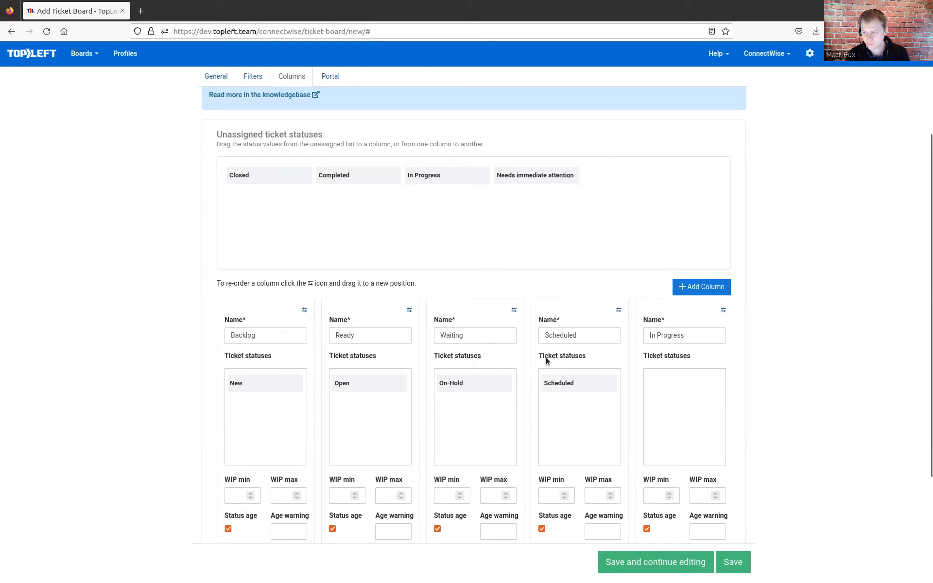
left_click_drag(475, 181, 710, 407)
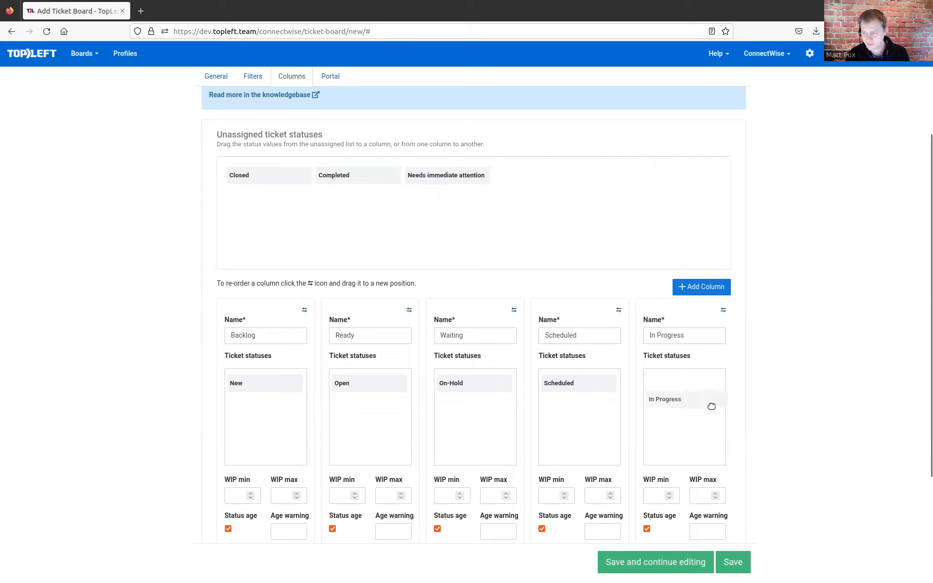
- Assign the Completed and Closed ticket statuses to the Completed column and save the board
scroll(751, 400, "down", 3)
left_click_drag(614, 472, 755, 461)
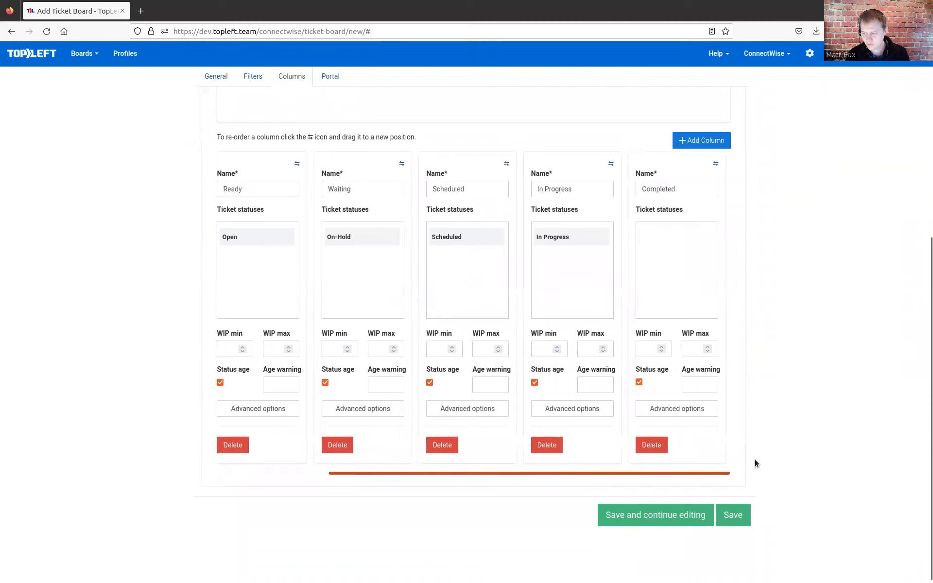
scroll(479, 243, "up", 3)
left_click_drag(362, 177, 652, 384)
left_click_drag(291, 181, 676, 411)
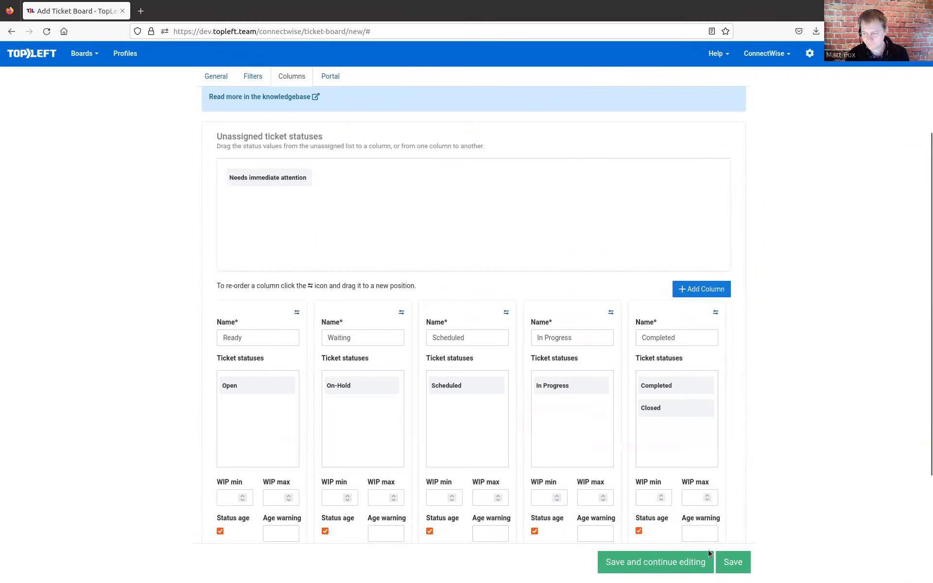
left_click(731, 563)
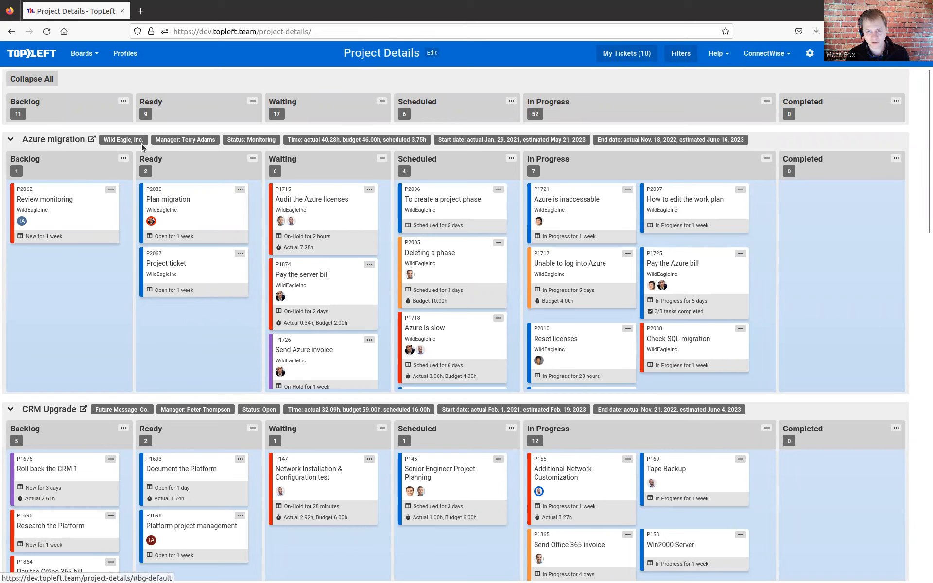
- Look through the project swimlanes and their ticket cards on the Project Details board
scroll(92, 307, "down", 3)
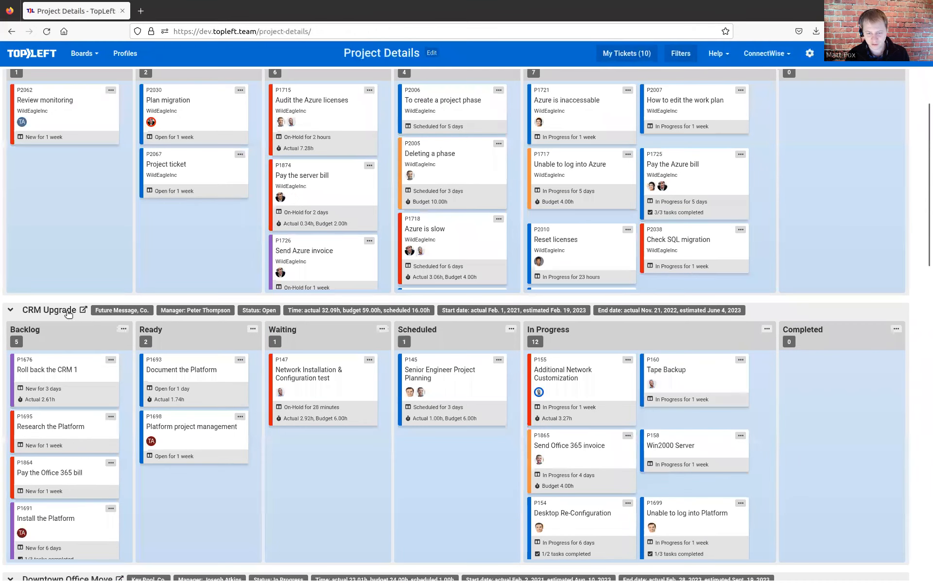
scroll(68, 313, "down", 5)
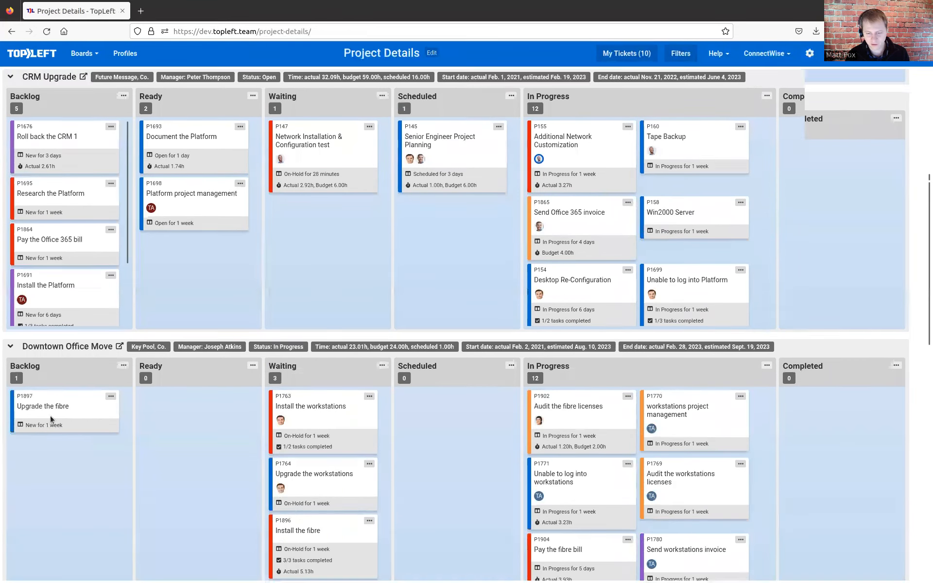
scroll(209, 413, "down", 3)
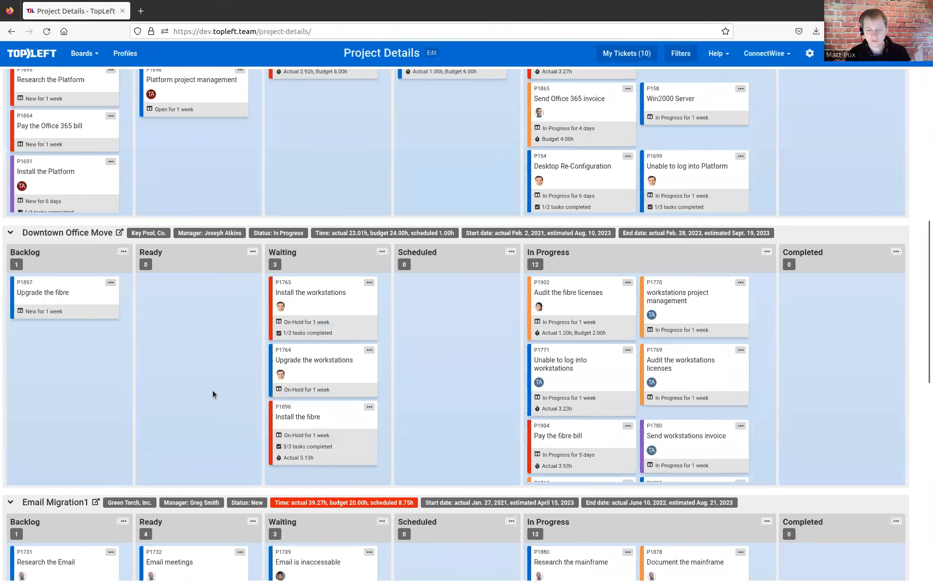
scroll(200, 383, "up", 8)
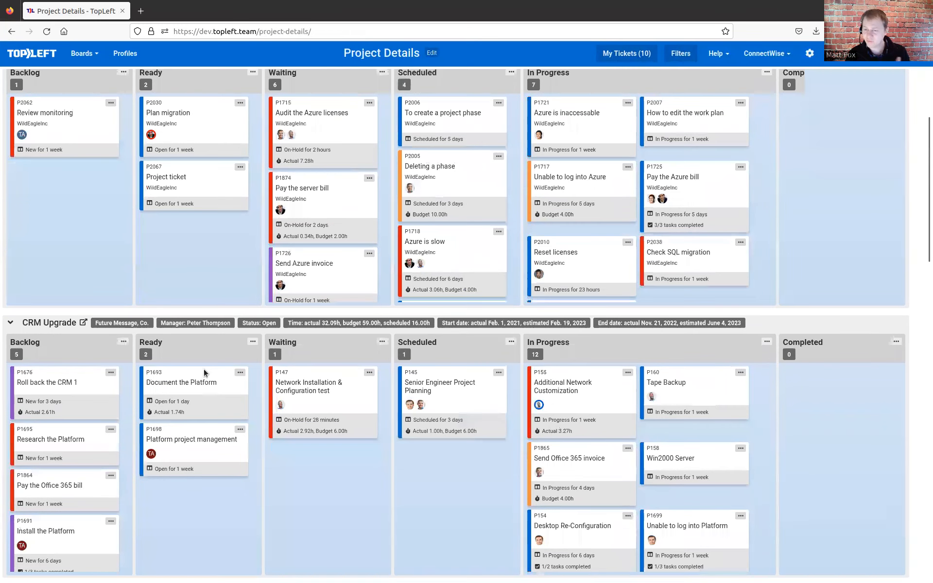
scroll(204, 372, "up", 2)
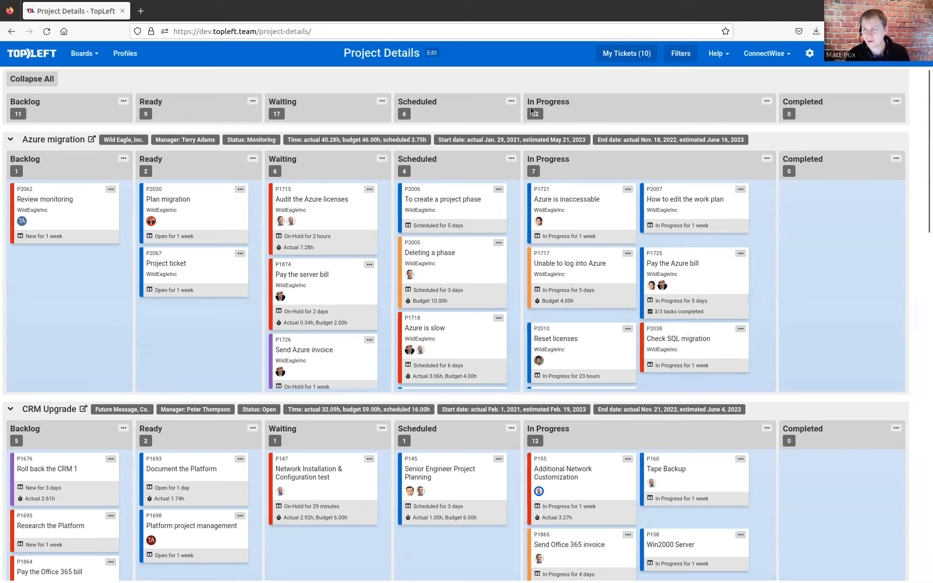
- Edit the Project Details board to set the In Progress column's age warning to 2d, and save it
left_click(431, 53)
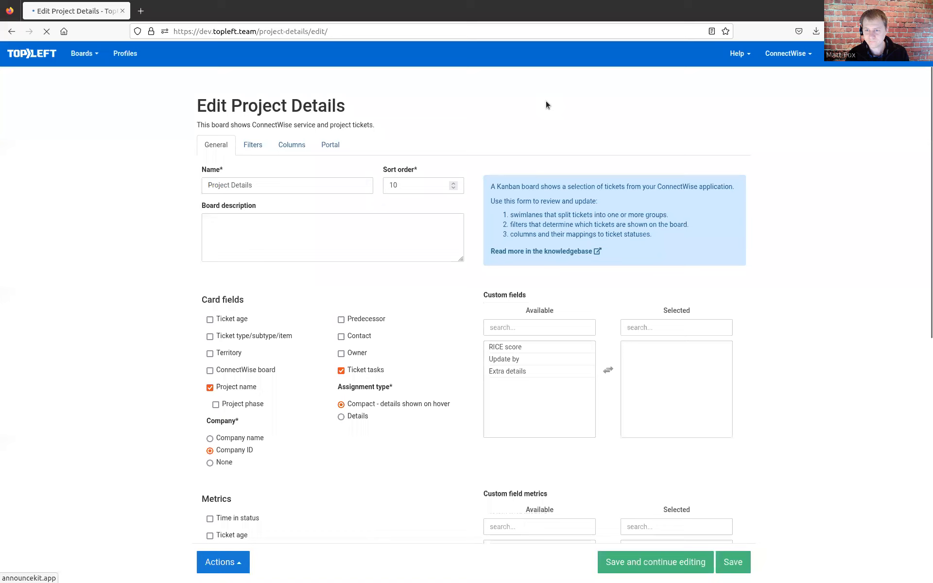
left_click(292, 144)
scroll(748, 447, "down", 5)
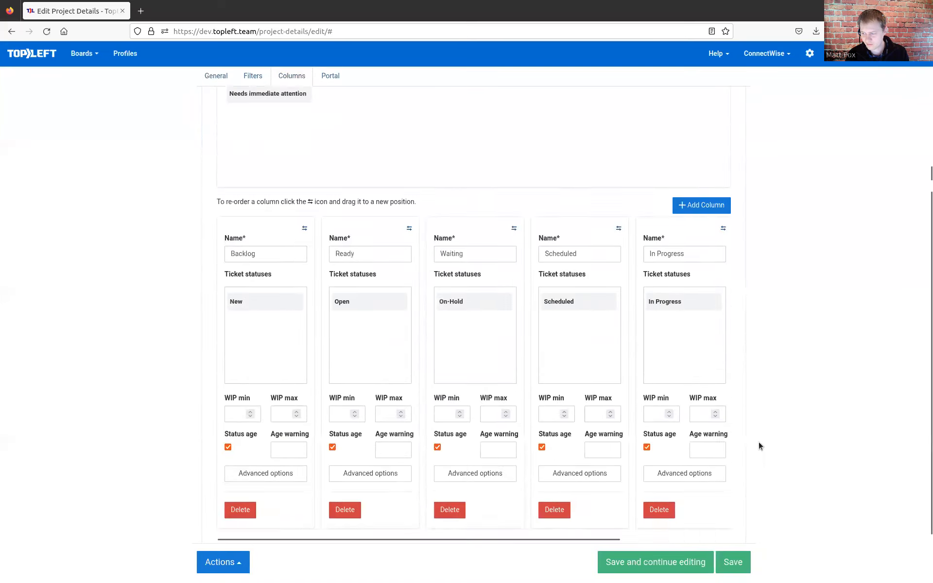
left_click(703, 386)
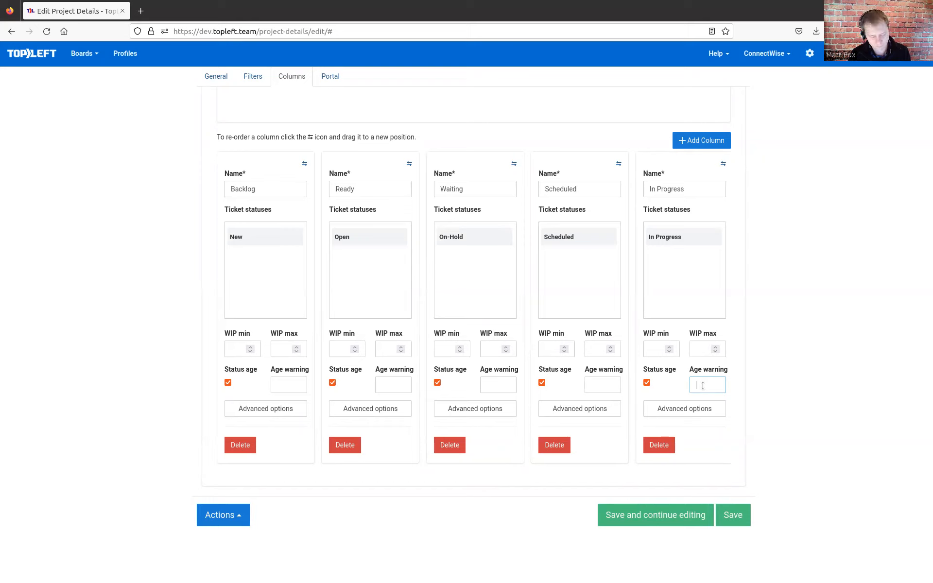
type("20")
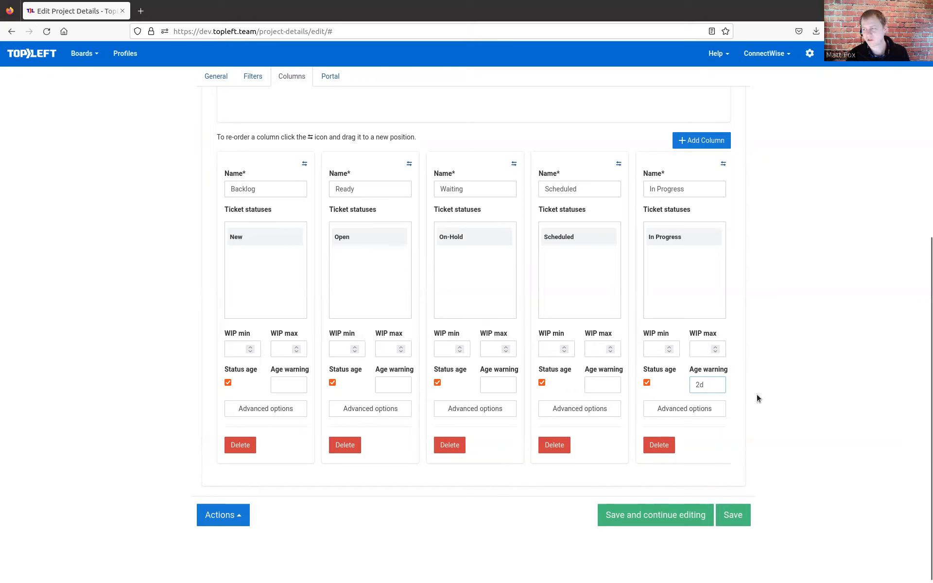
left_click(732, 518)
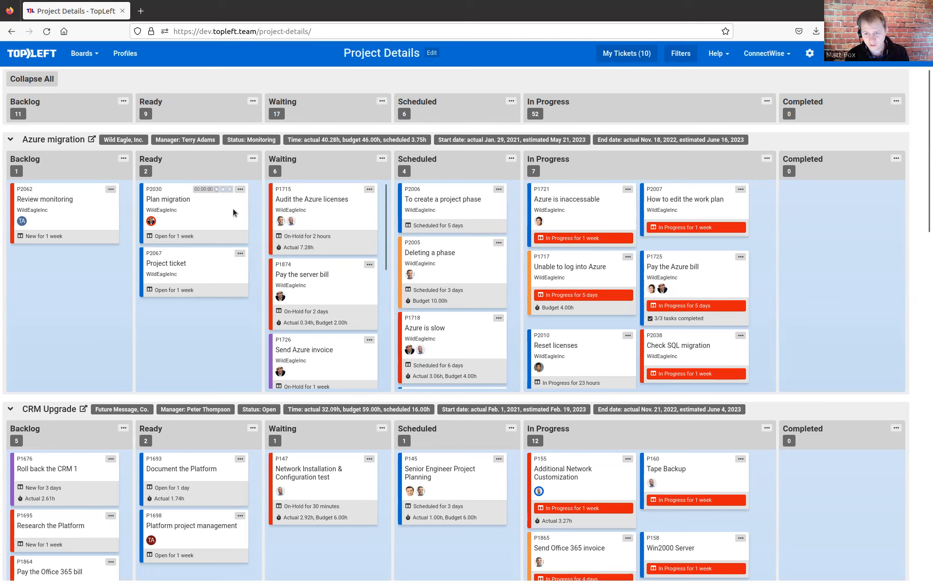
- Examine the edit form and available actions of the Plan migration ticket in the Azure migration swimlane, leaving the ticket unedited
left_click_drag(312, 224, 214, 224)
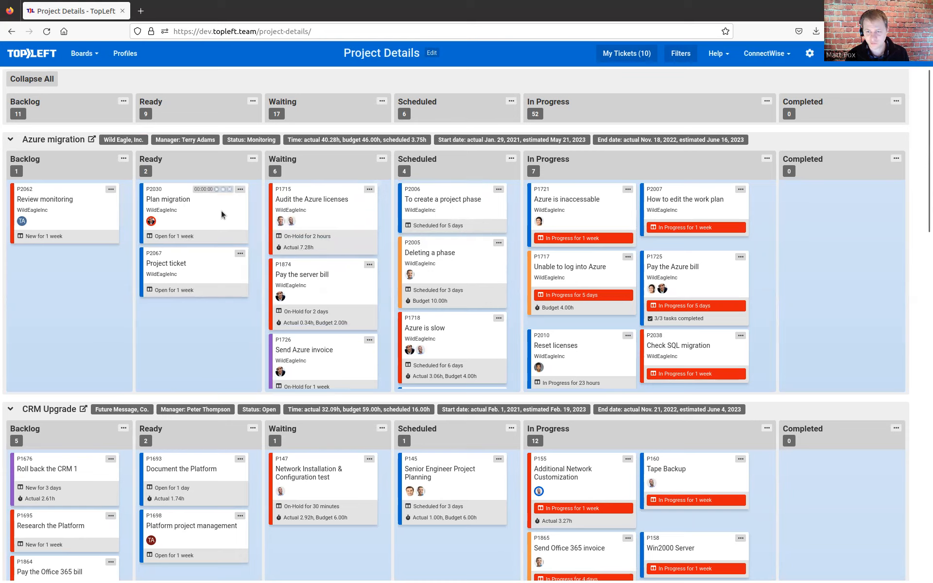
left_click(240, 190)
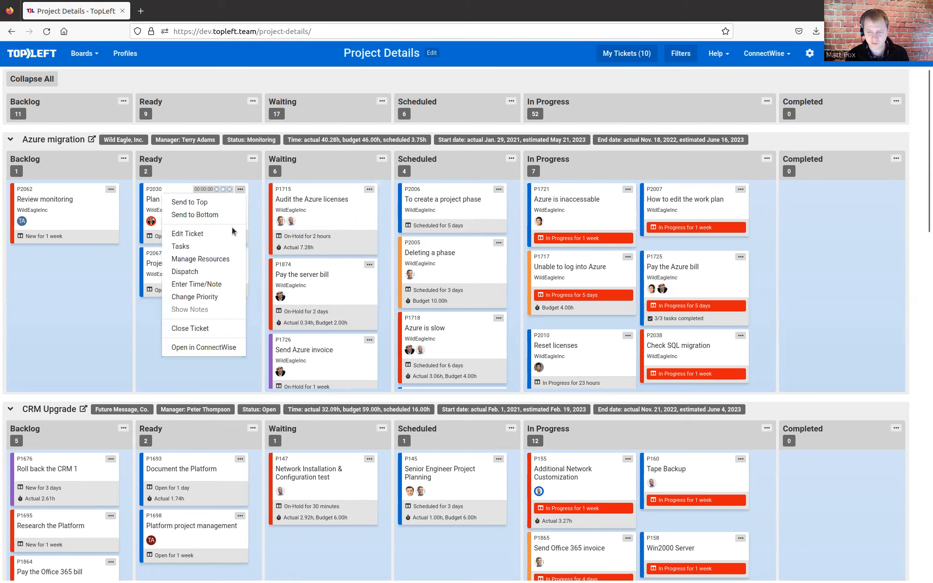
left_click(198, 234)
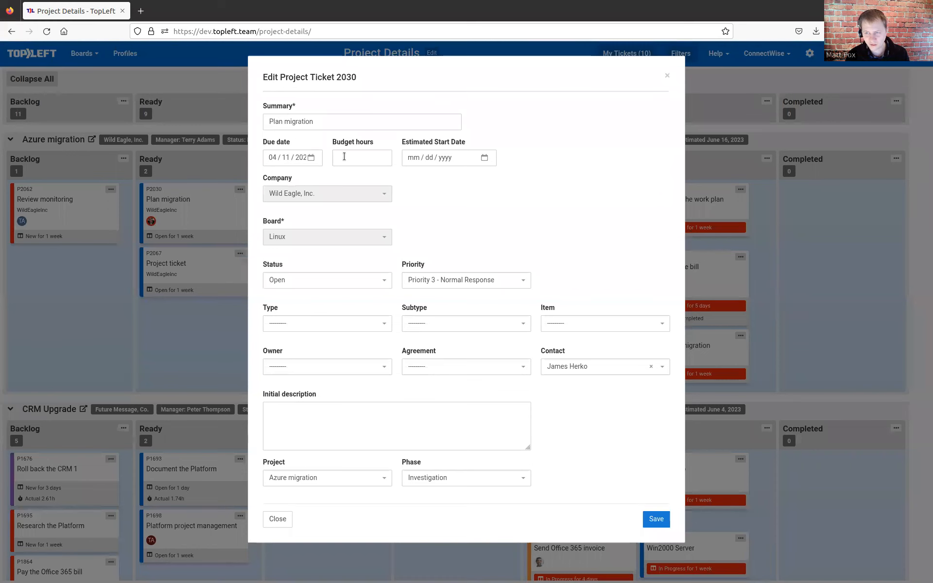
left_click(669, 79)
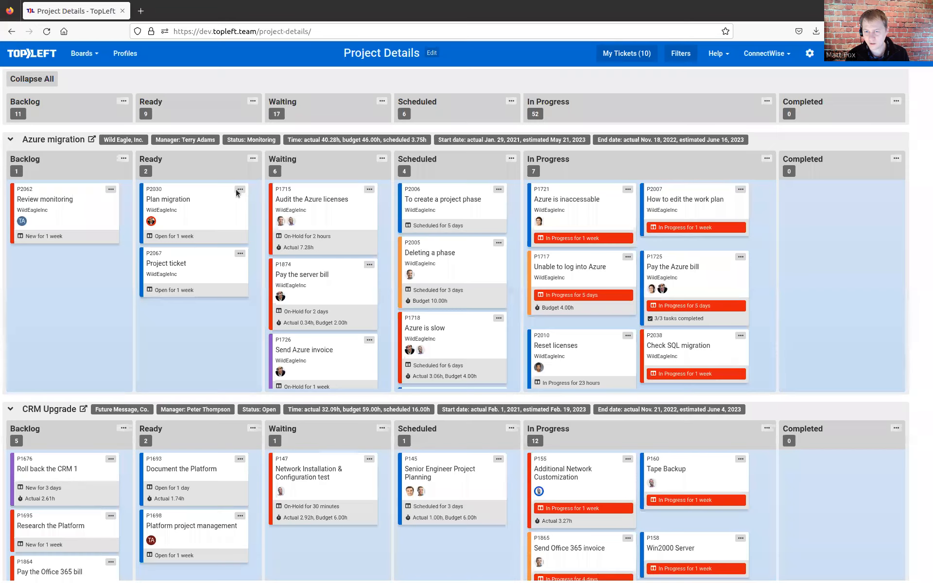
left_click(240, 189)
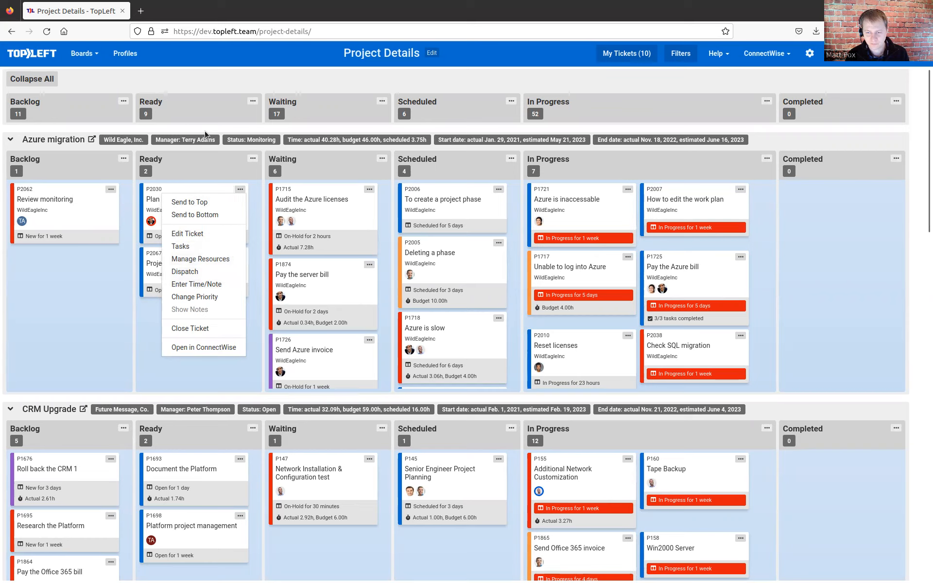
left_click(205, 165)
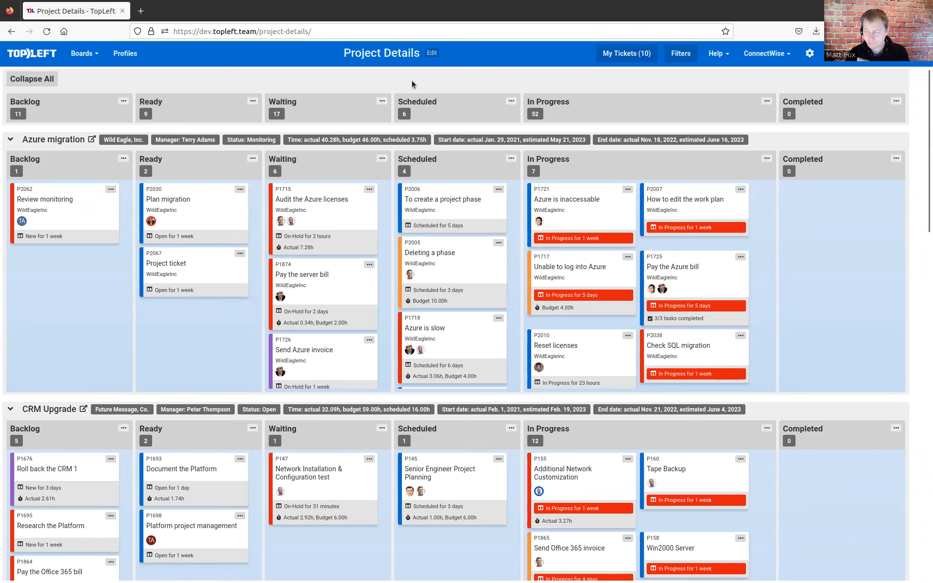
- Make a copy of the Project Details board
left_click(432, 53)
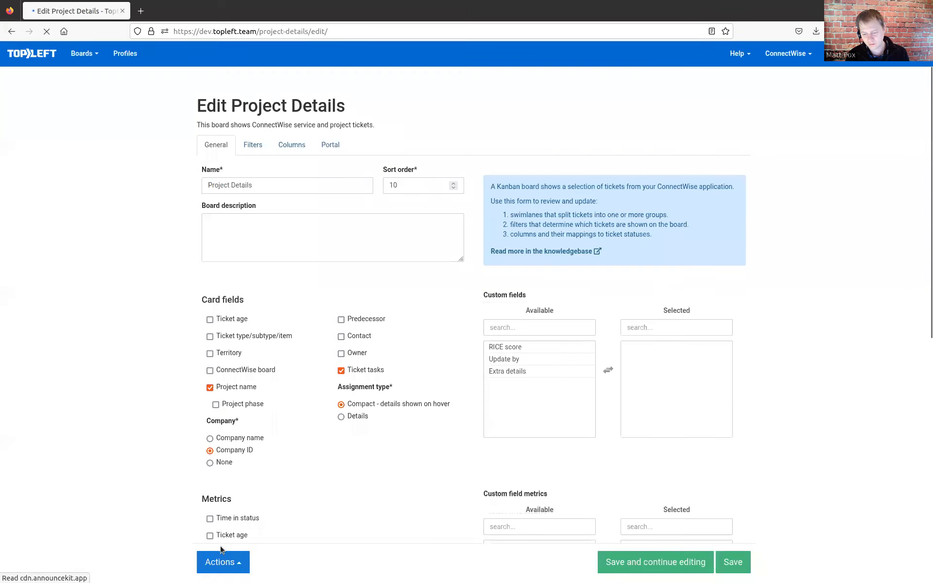
left_click(222, 556)
left_click(229, 521)
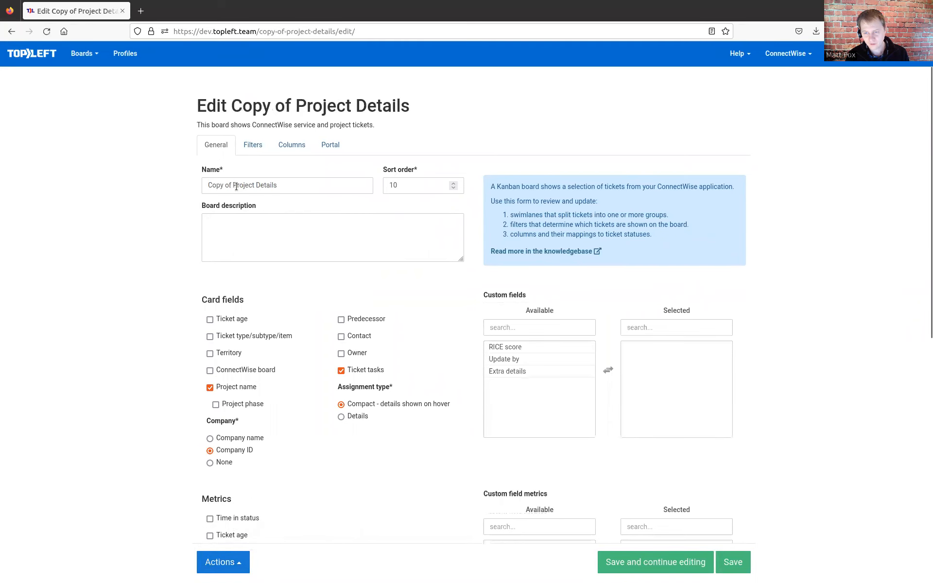
- Rename the copied board as Project Details by Member
left_click_drag(237, 186, 165, 171)
type("P")
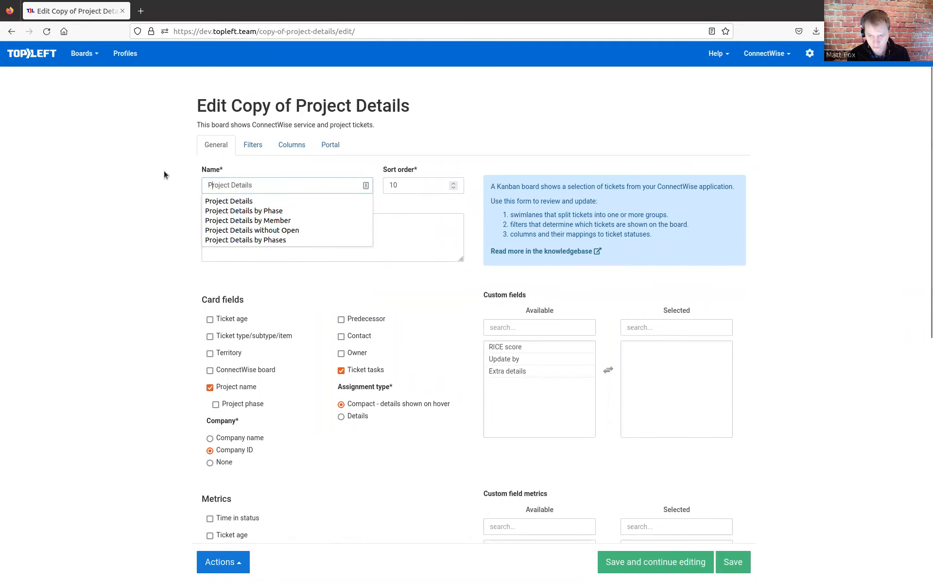
key("End")
type("by")
key("Down")
key("Down")
key("Return")
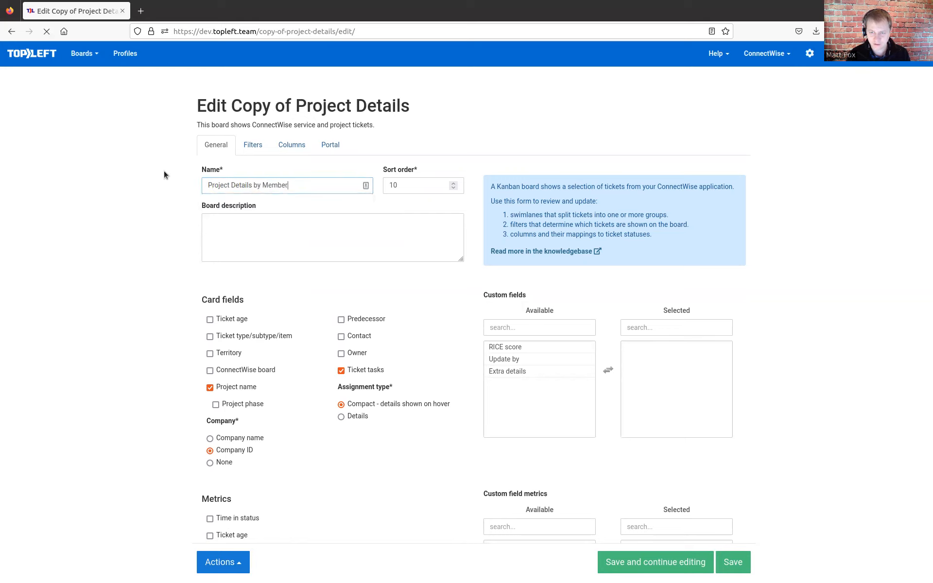
left_click(165, 170)
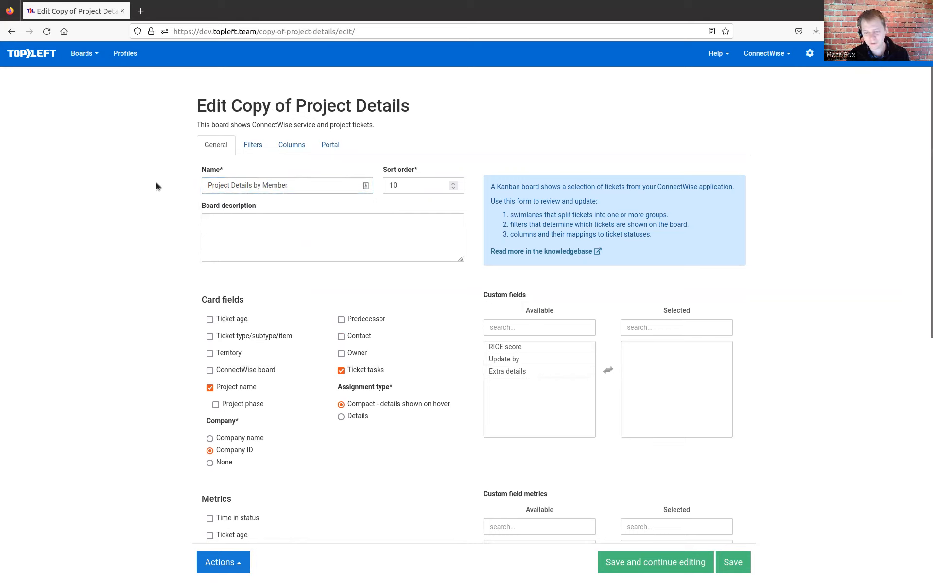
- Set the swimlane field of the Project Details by Member board to Resource and save the board
scroll(153, 204, "down", 5)
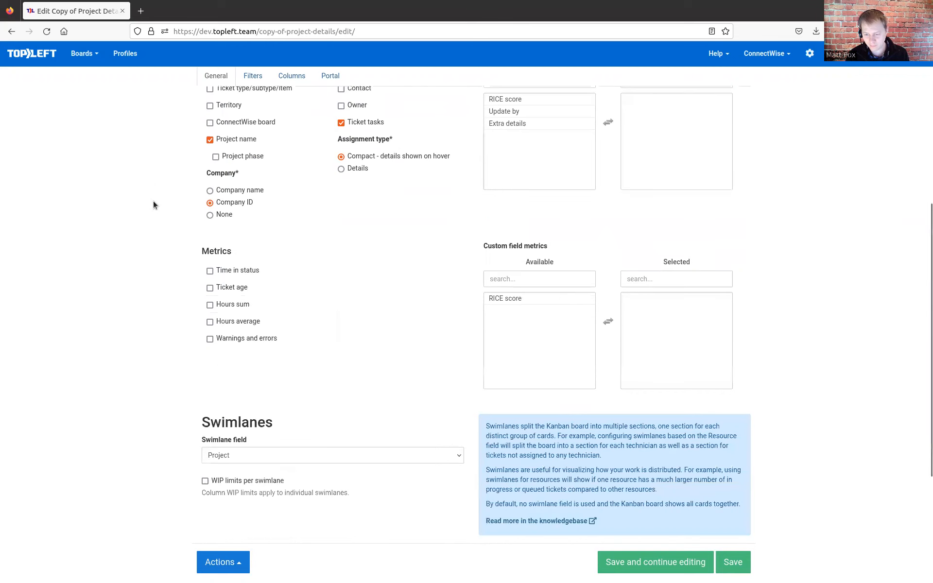
left_click(217, 454)
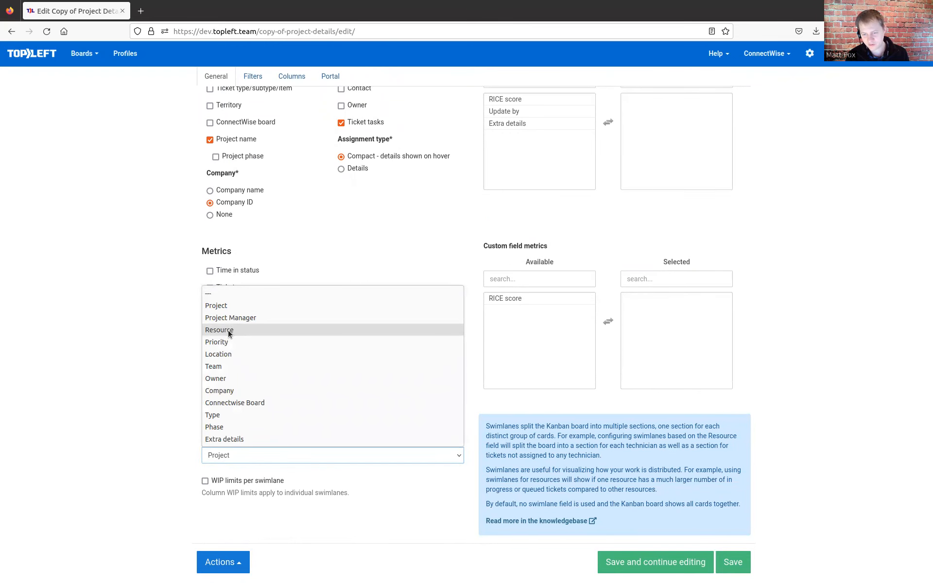
left_click(228, 332)
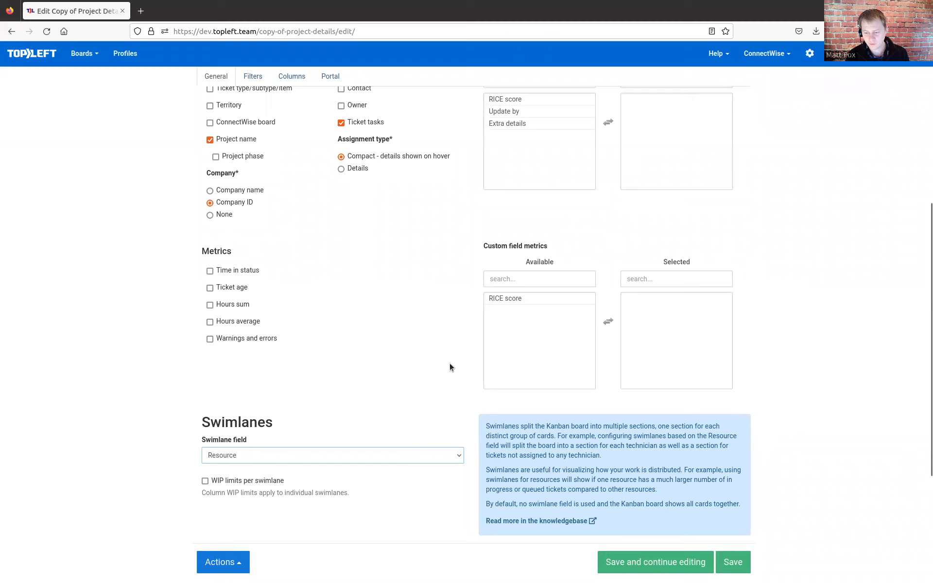
left_click(744, 574)
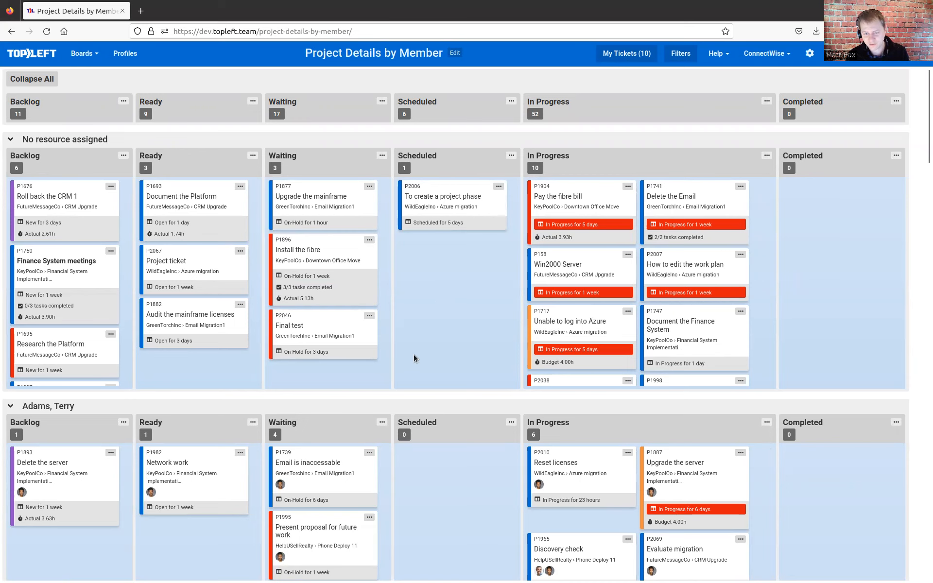
- Examine how the tickets are distributed across the resource swimlanes of the Project Details by Member board
scroll(413, 357, "down", 3)
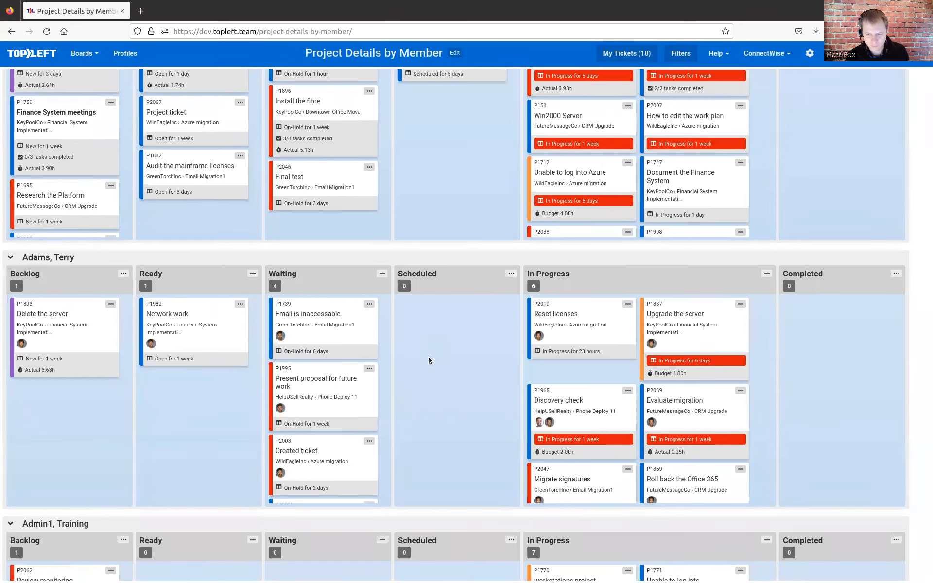
scroll(428, 357, "down", 4)
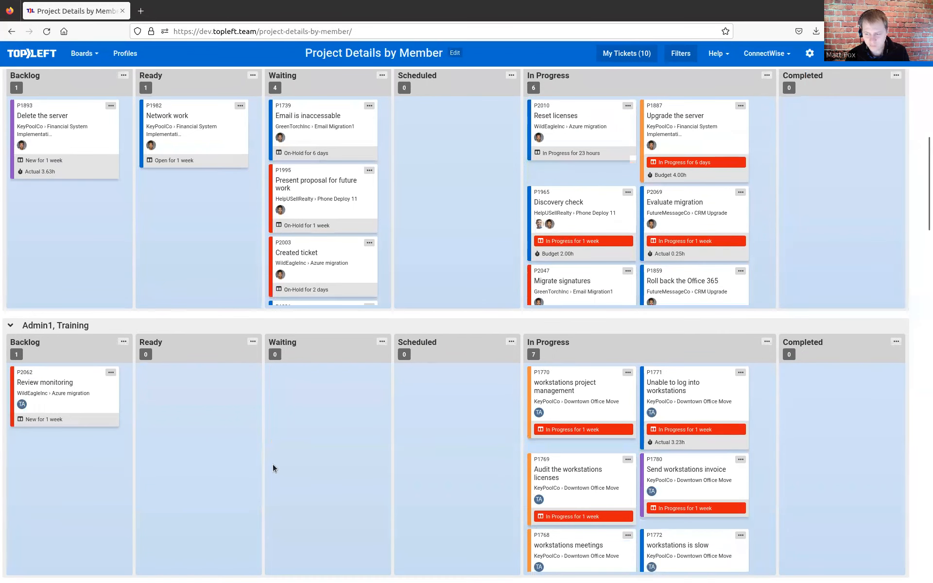
scroll(161, 392, "down", 8)
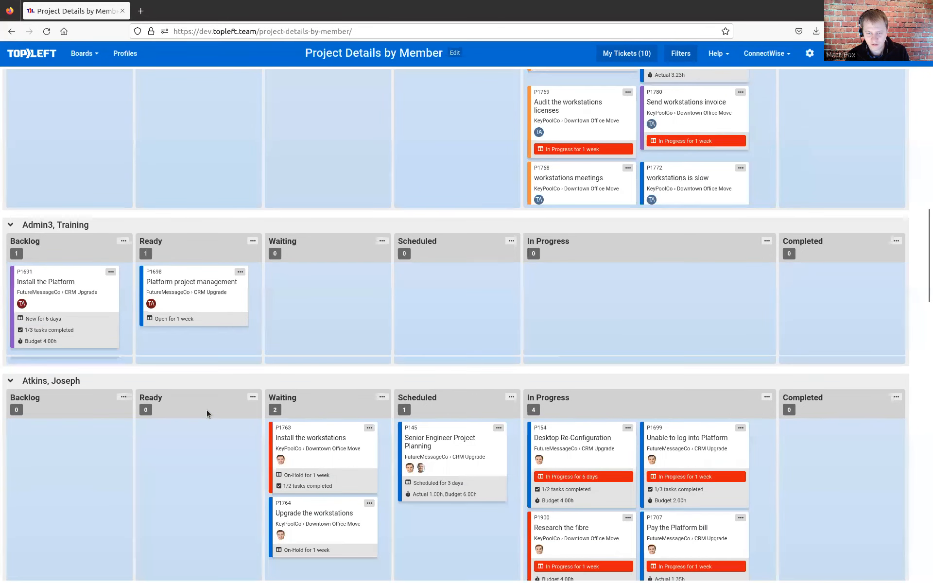
scroll(206, 411, "down", 1)
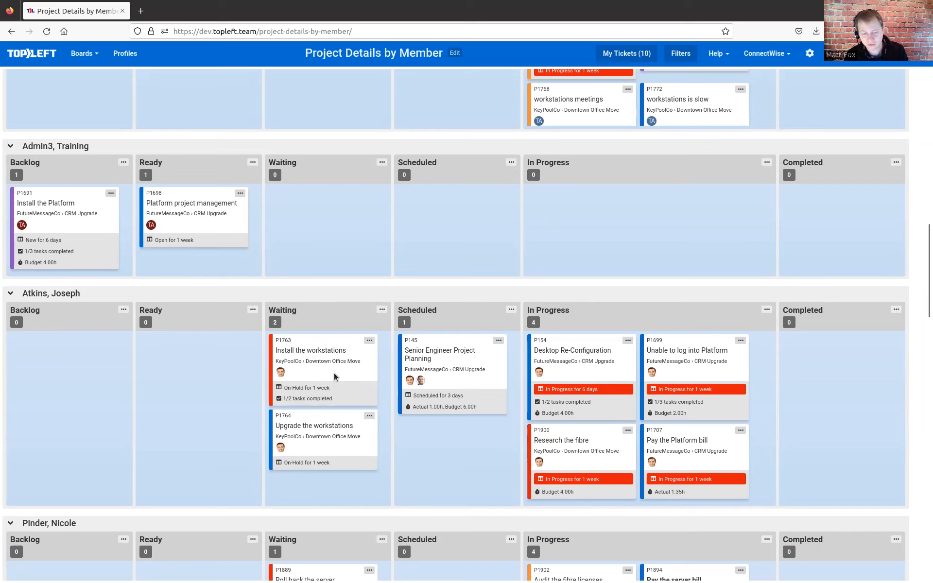
mouse_move(333, 372)
left_mouse_down()
mouse_move(383, 267)
mouse_move(348, 239)
mouse_move(351, 445)
mouse_move(342, 374)
left_mouse_up()
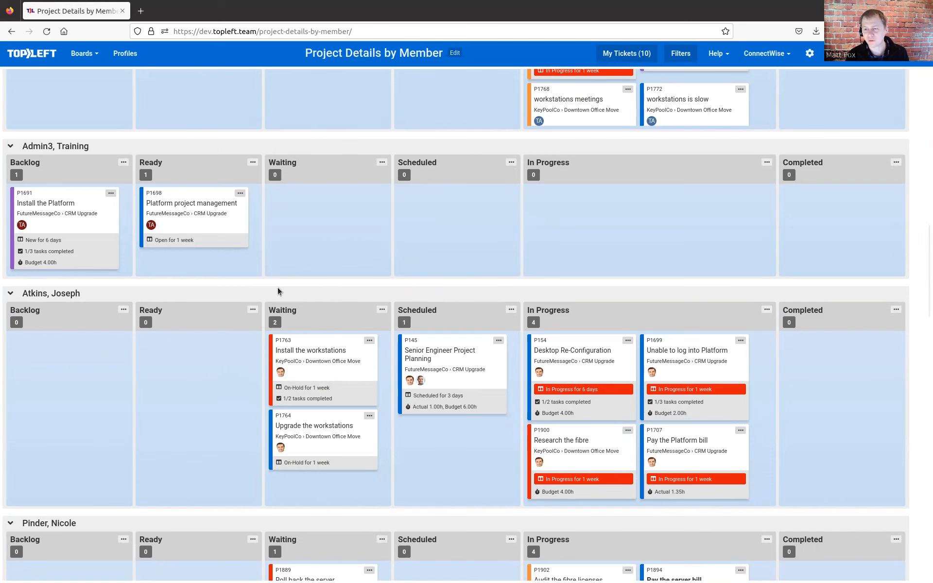
scroll(328, 225, "up", 4)
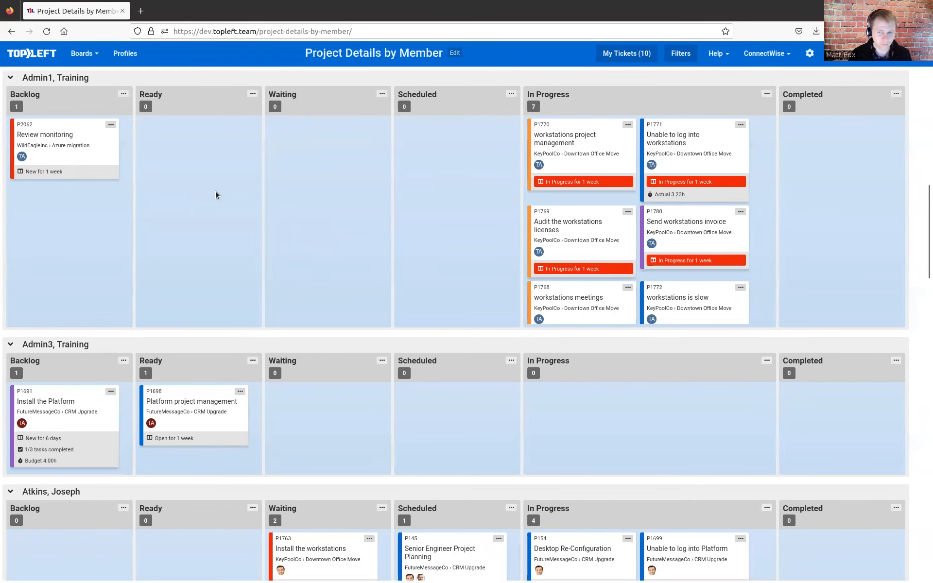
- Edit the Project Details by Member board to set the In Progress column's WIP max to 3
left_click(455, 53)
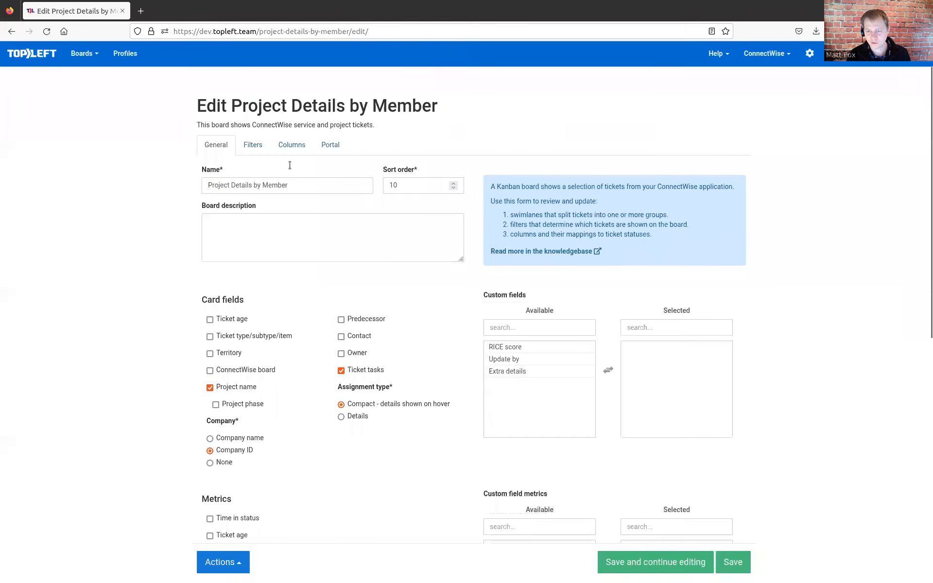
left_click(292, 146)
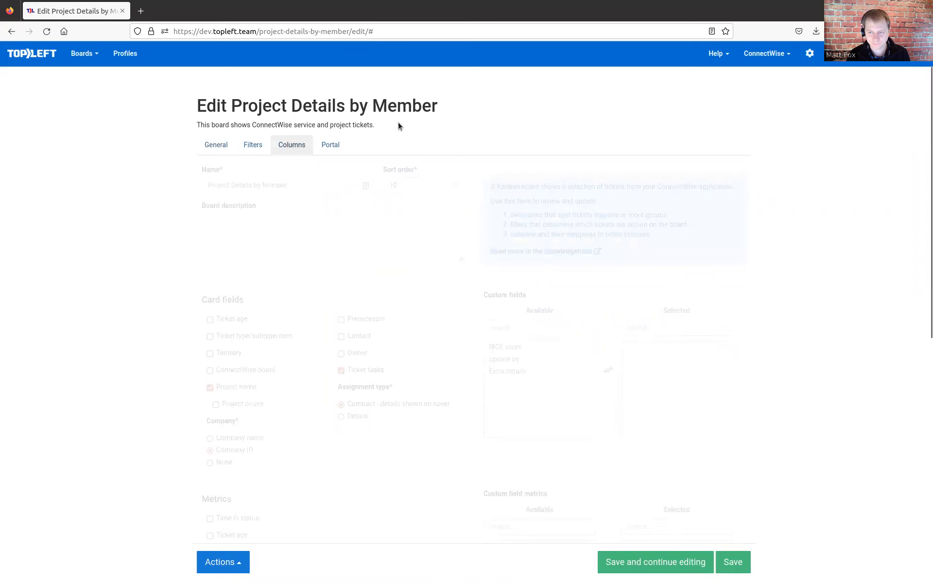
scroll(750, 272, "down", 5)
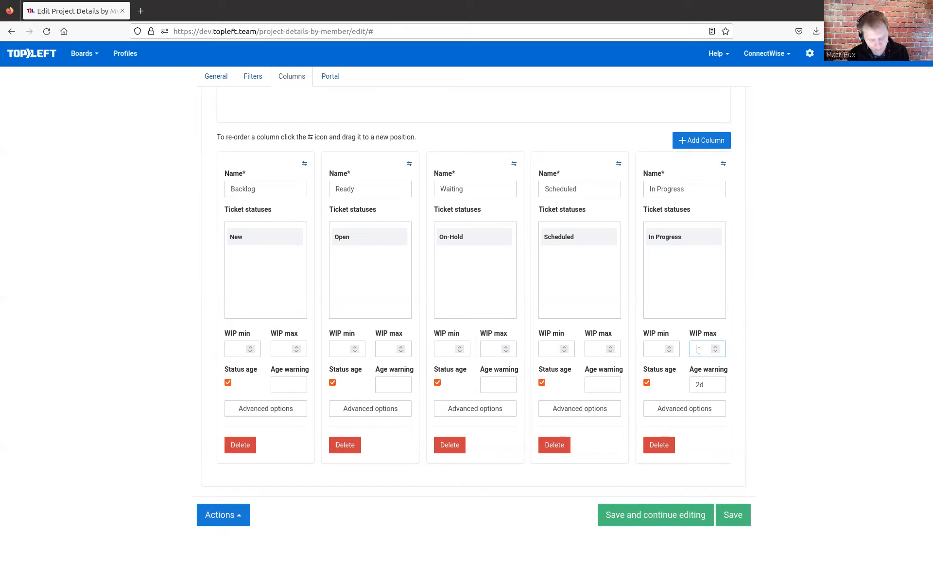
type("2")
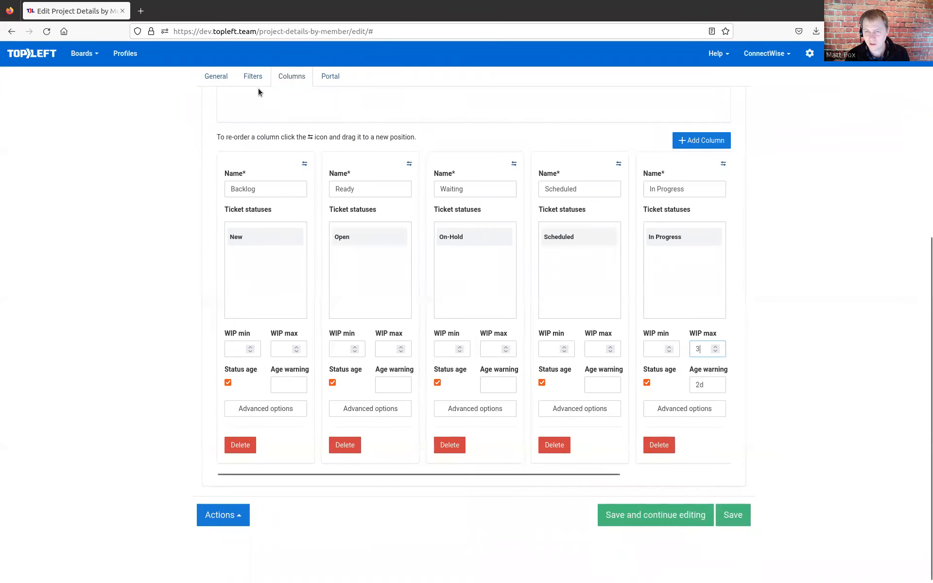
- Enable WIP limits per swimlane in the board's general settings and save the board
left_click(220, 79)
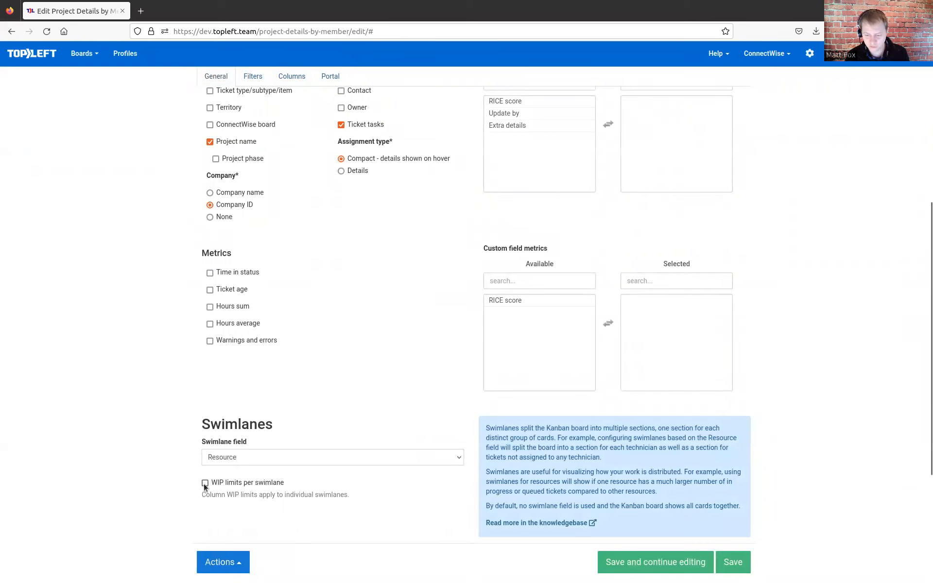
left_click(224, 485)
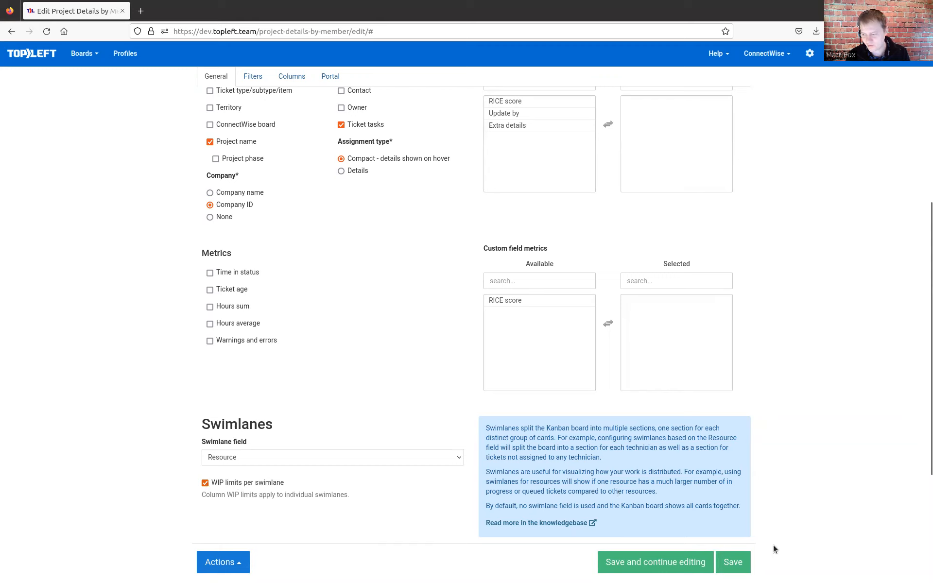
left_click(732, 567)
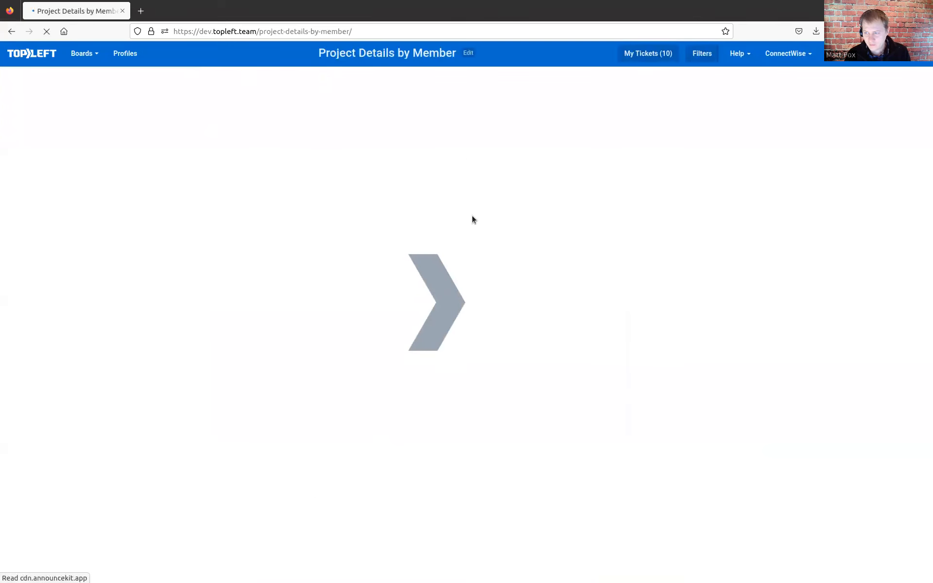
- Examine the In Progress WIP limit indicators in each resource swimlane of the board
scroll(482, 278, "down", 3)
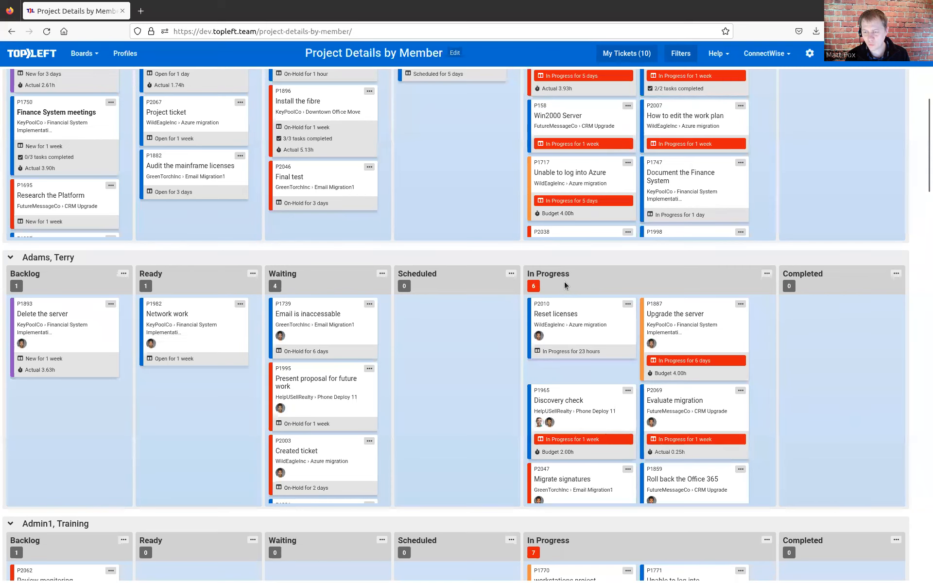
scroll(564, 284, "down", 4)
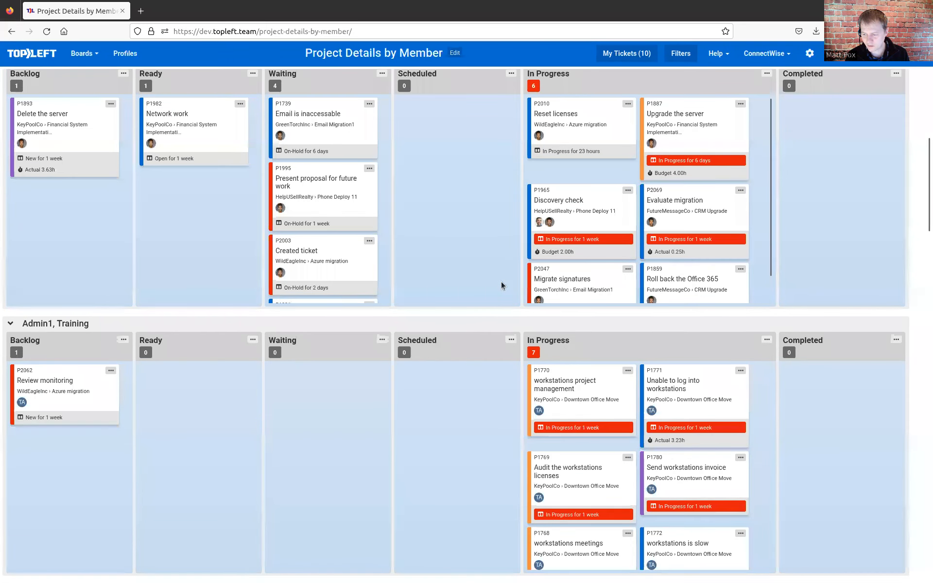
scroll(502, 283, "down", 6)
mouse_move(535, 327)
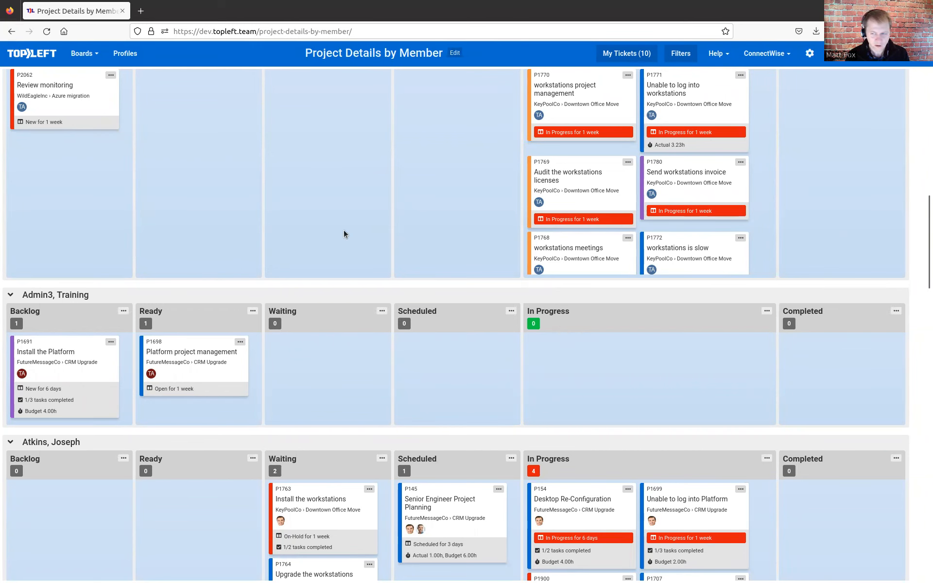
scroll(349, 232, "up", 10)
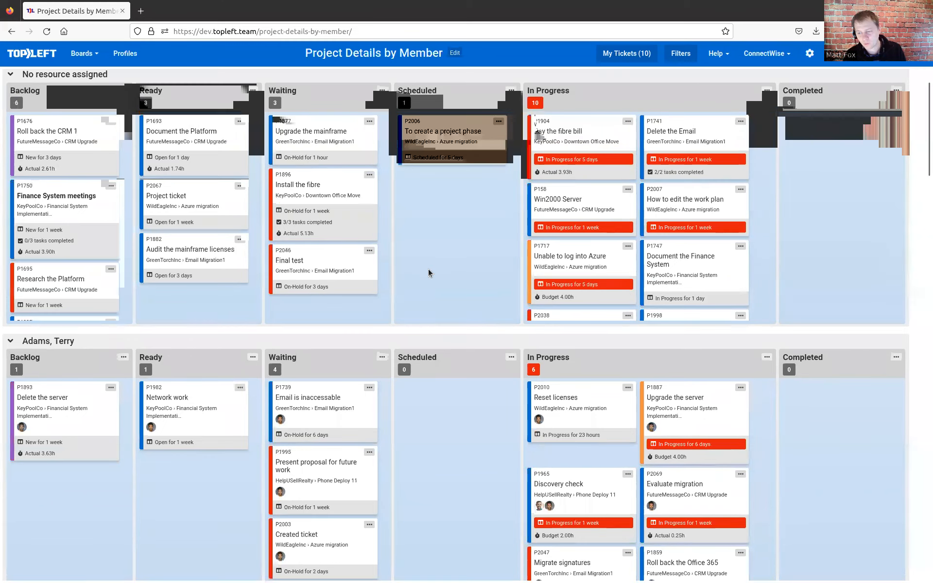
scroll(428, 269, "down", 2)
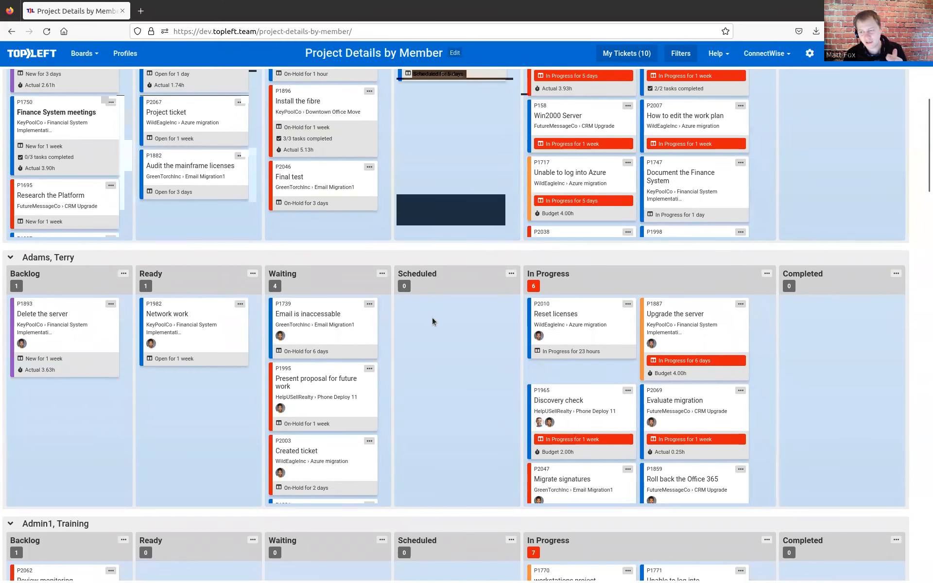
scroll(428, 329, "down", 1)
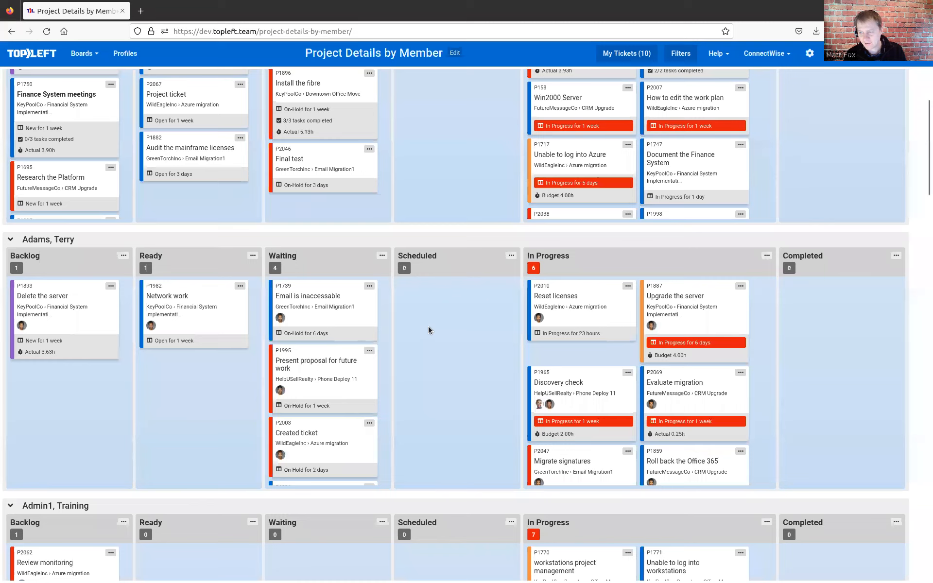
scroll(422, 283, "down", 2)
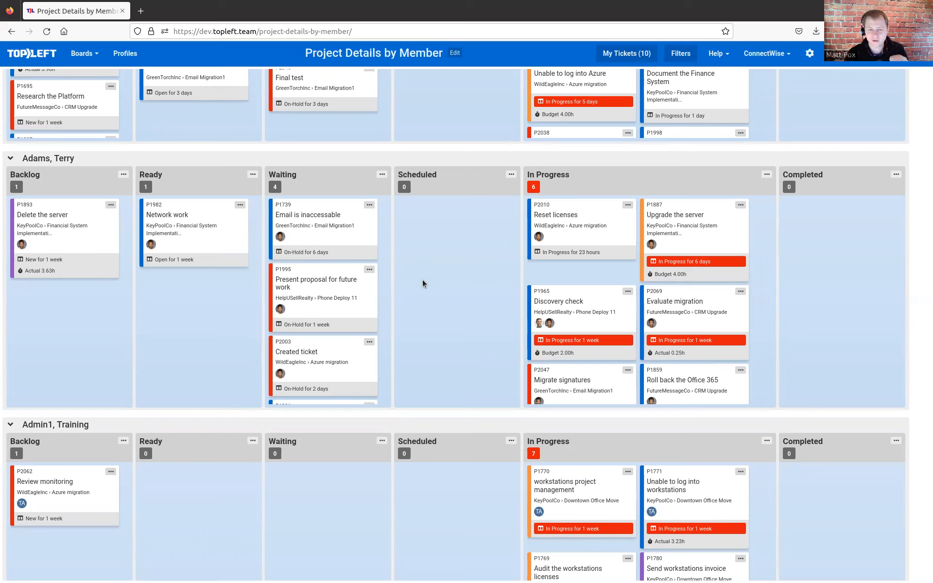
scroll(422, 283, "down", 8)
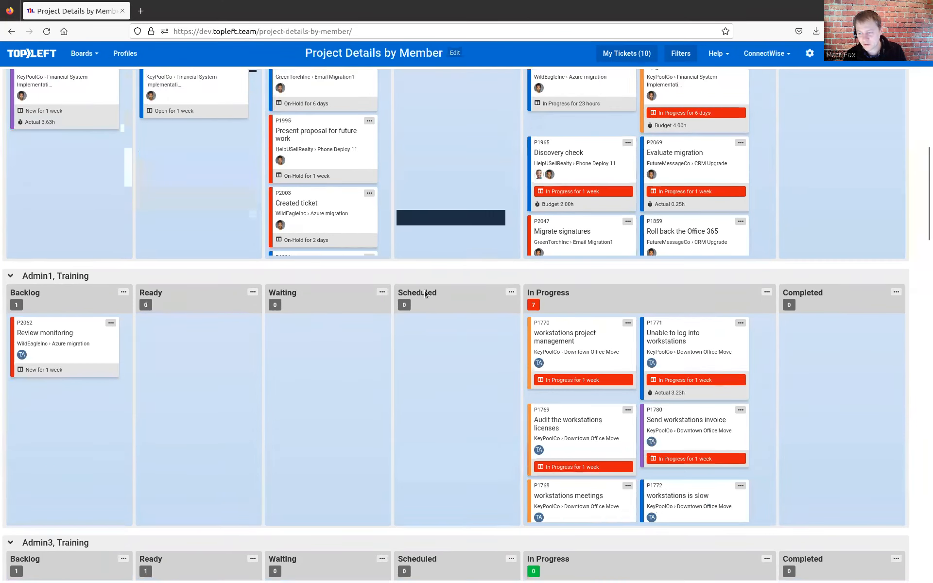
scroll(425, 336, "down", 6)
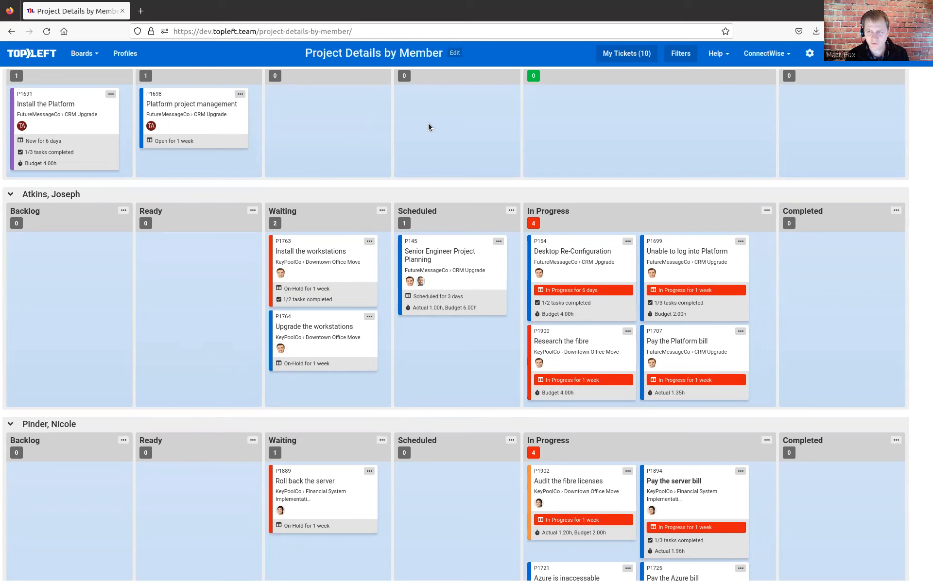
- Make a copy of the Project Details by Member board
left_click(454, 53)
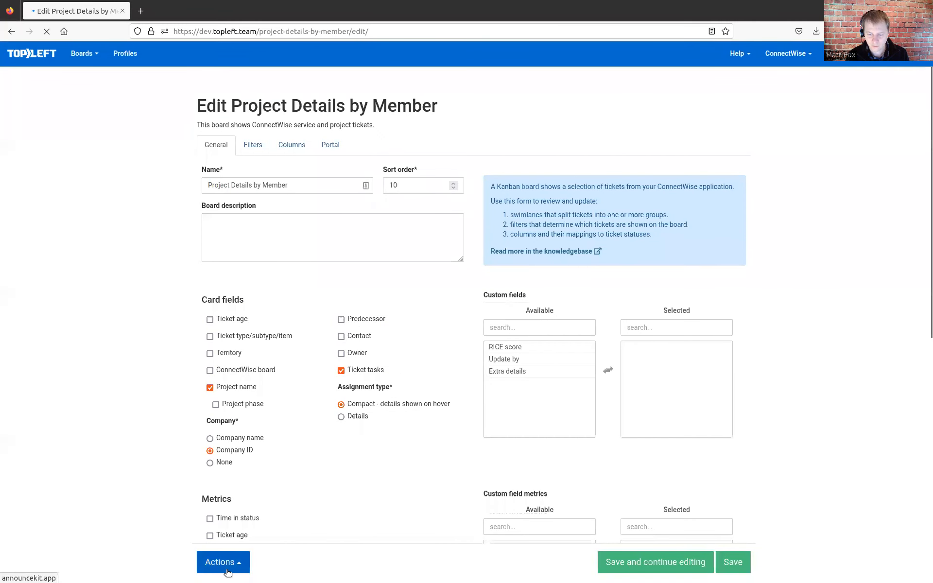
left_click(221, 564)
left_click(227, 518)
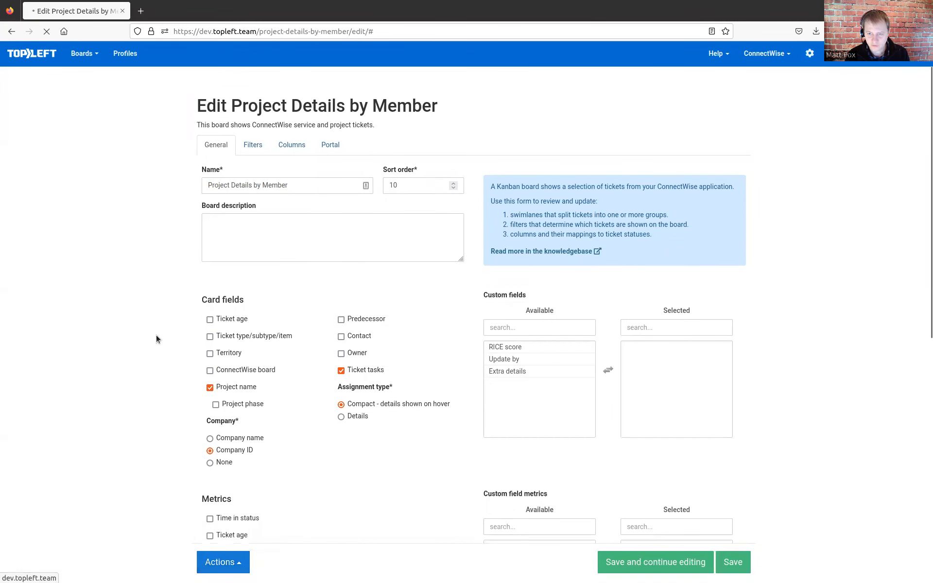
- Rename the copied board as Project Details by Phase
left_click_drag(234, 186, 156, 164)
key("BackSpace")
key("BackSpace")
key("BackSpace")
key("BackSpace")
key("BackSpace")
key("BackSpace")
key("BackSpace")
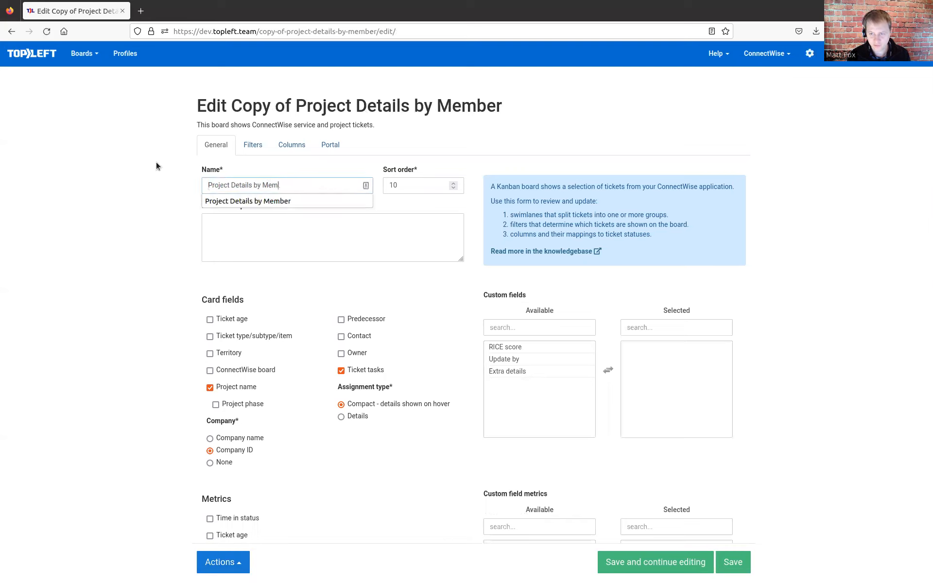
type("P")
key("Down")
key("Return")
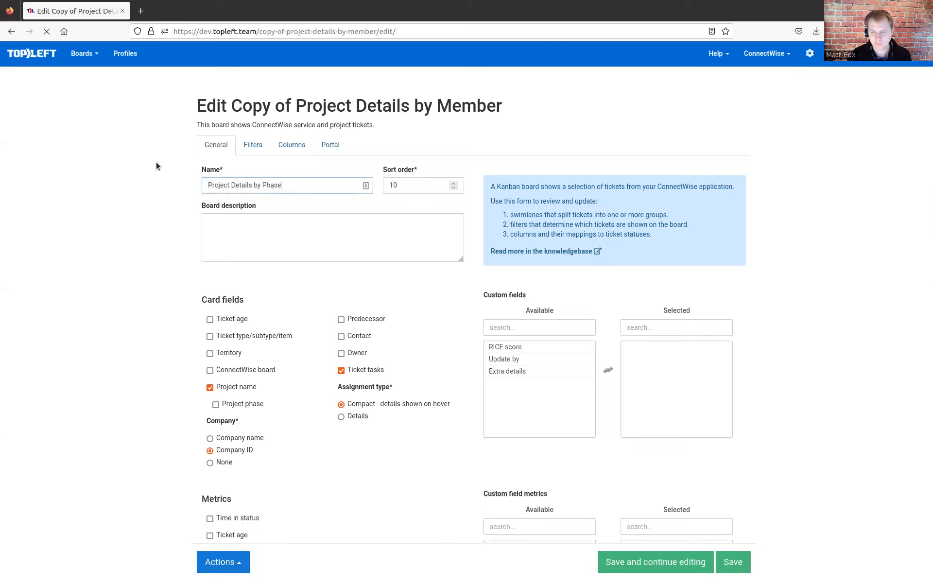
- Set the swimlane field of the Project Details by Phase board to Phase
scroll(156, 165, "down", 4)
scroll(156, 165, "down", 3)
left_click(235, 354)
left_click(224, 508)
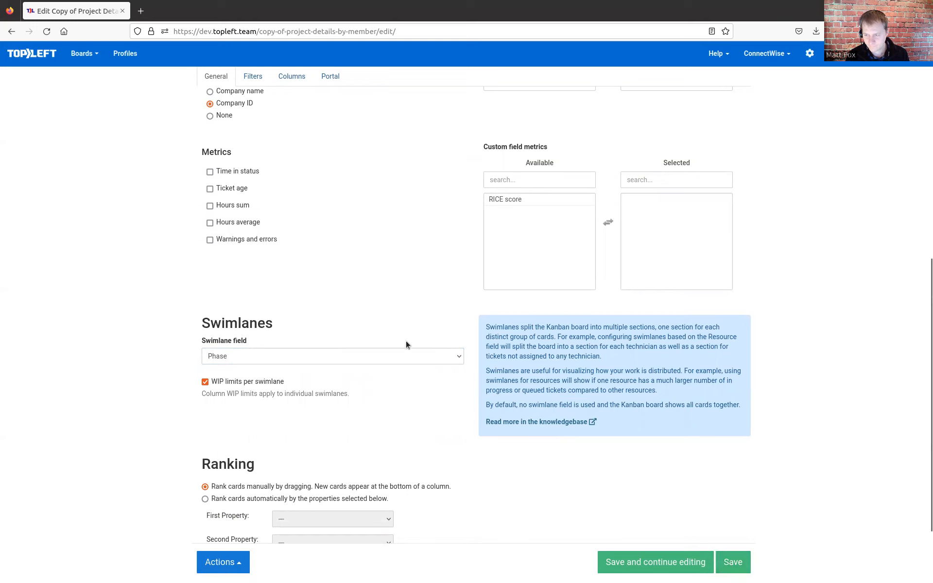
- Clear the In Progress column's WIP max, save the Project Details by Phase board, and review its phase swimlanes
scroll(406, 342, "up", 6)
left_click(293, 97)
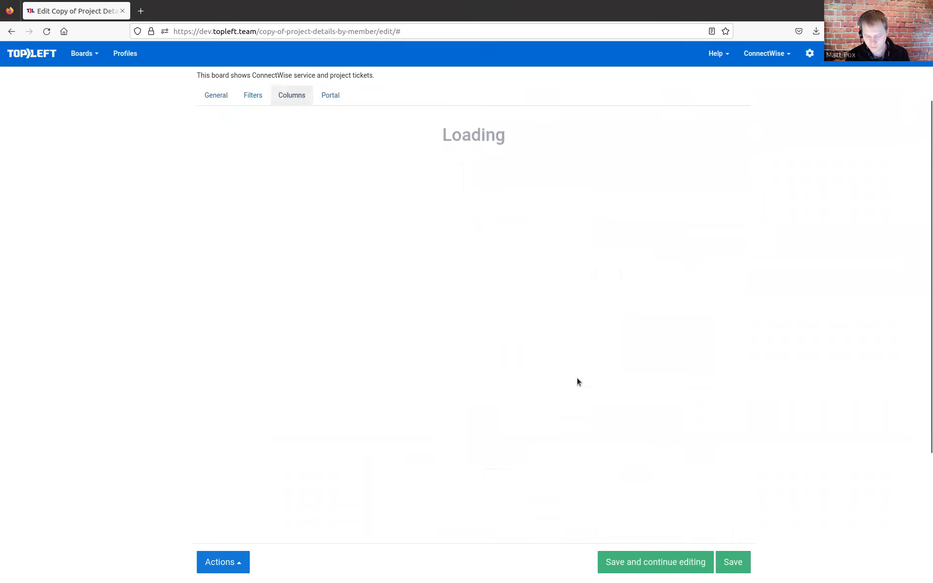
scroll(738, 457, "down", 5)
left_click_drag(704, 351, 621, 326)
key("BackSpace")
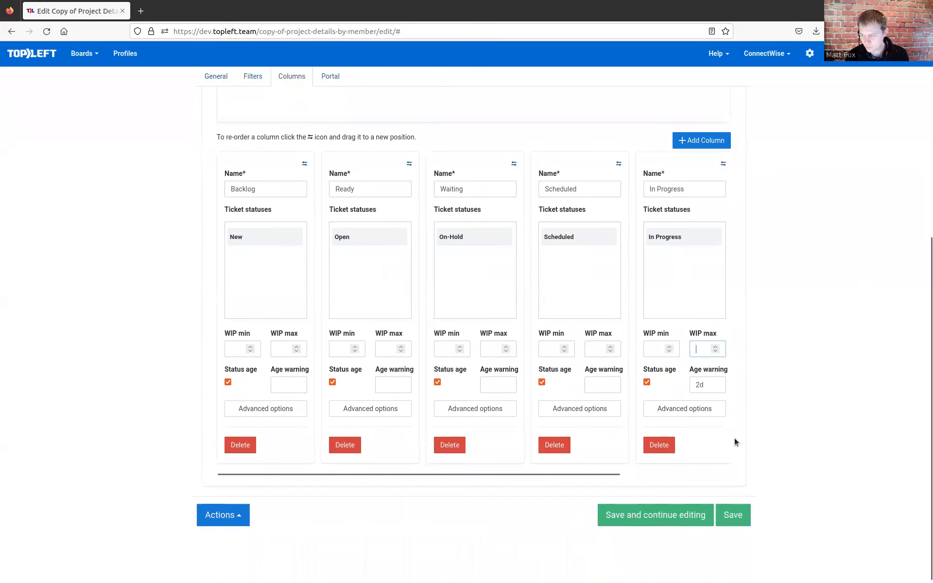
left_click(731, 513)
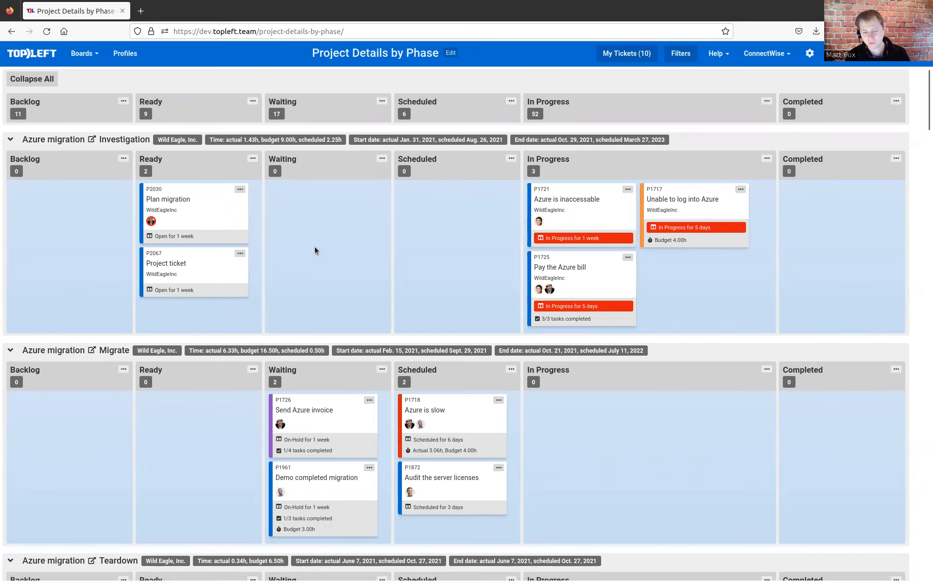
scroll(314, 247, "down", 3)
scroll(313, 247, "up", 3)
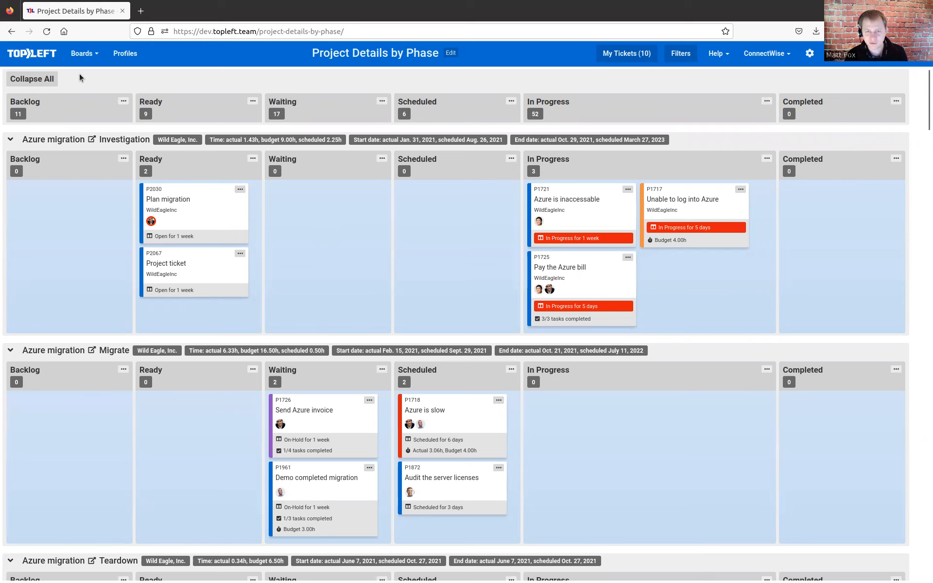
- Set the Project Overview board's ticket board to Project Details by Phase and save the board
left_click(83, 57)
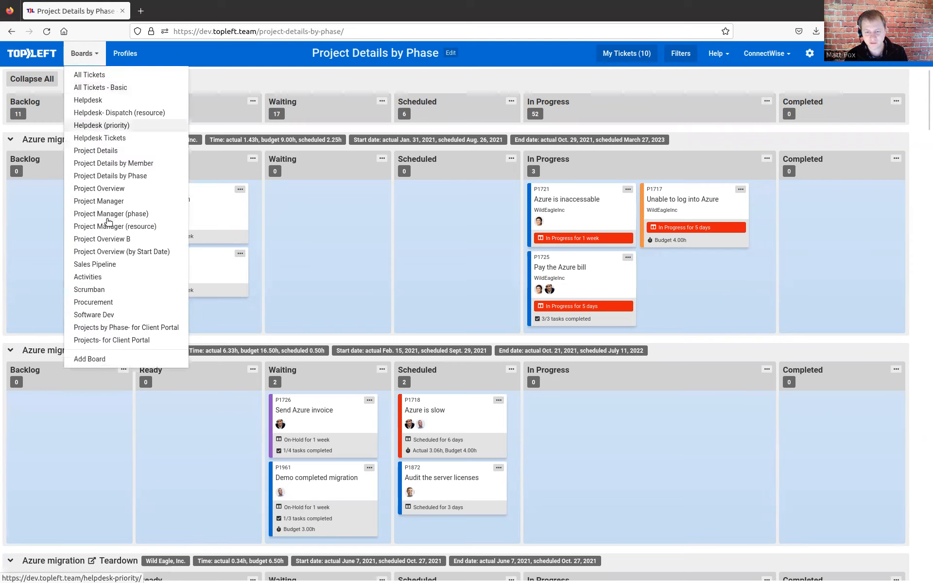
left_click(122, 189)
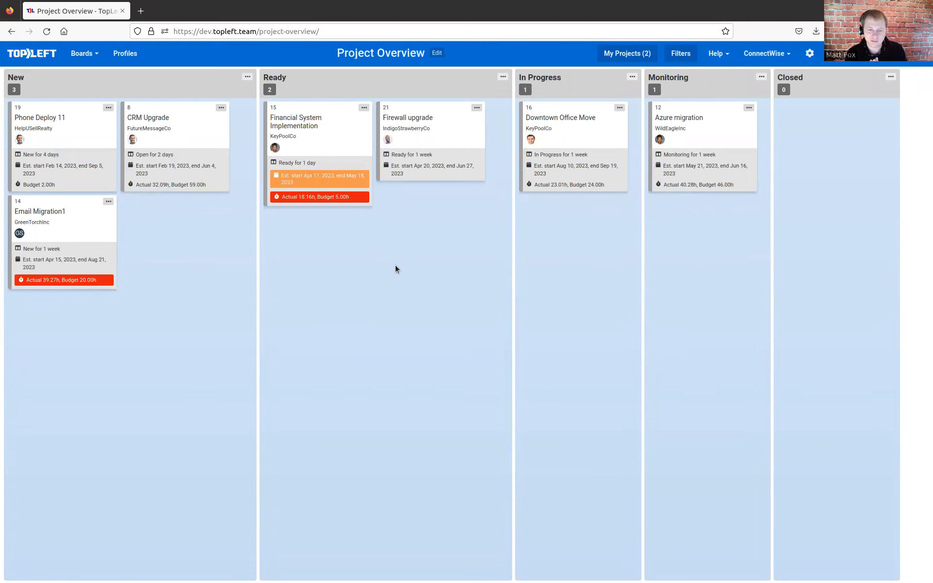
left_click(437, 55)
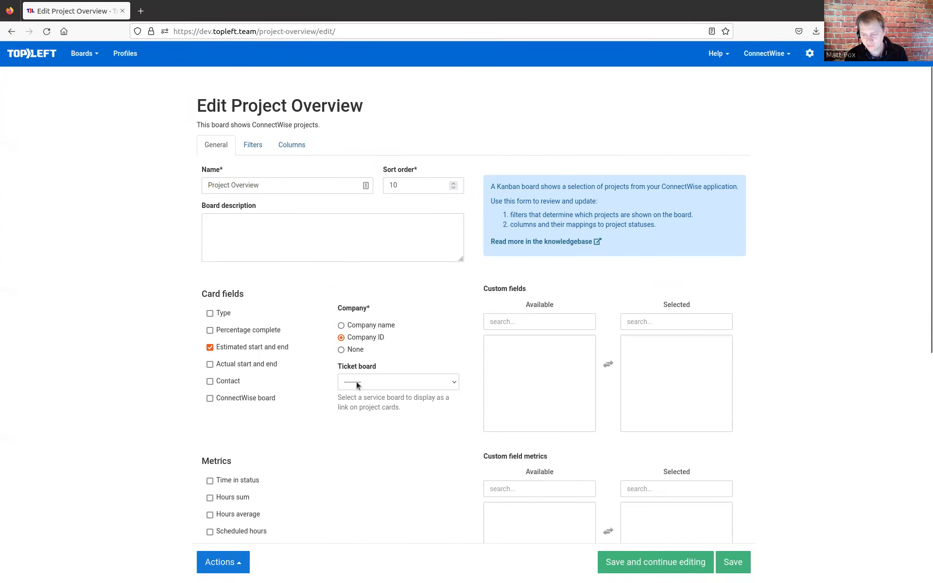
left_click(358, 385)
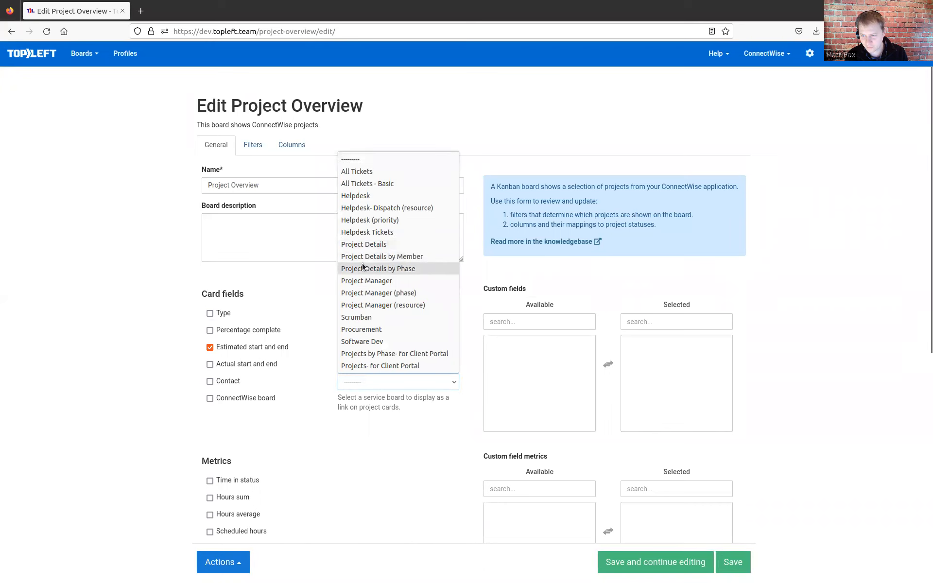
left_click(388, 270)
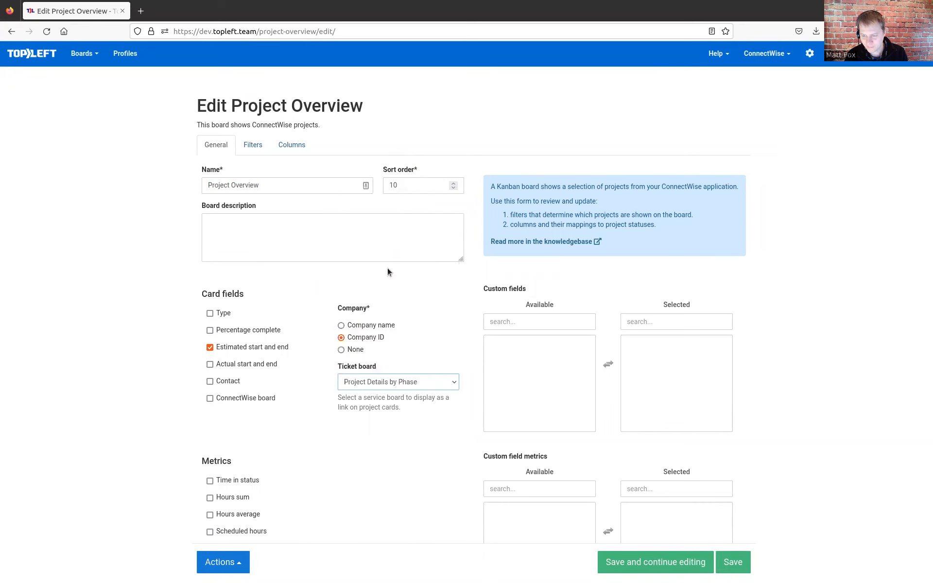
left_click(739, 574)
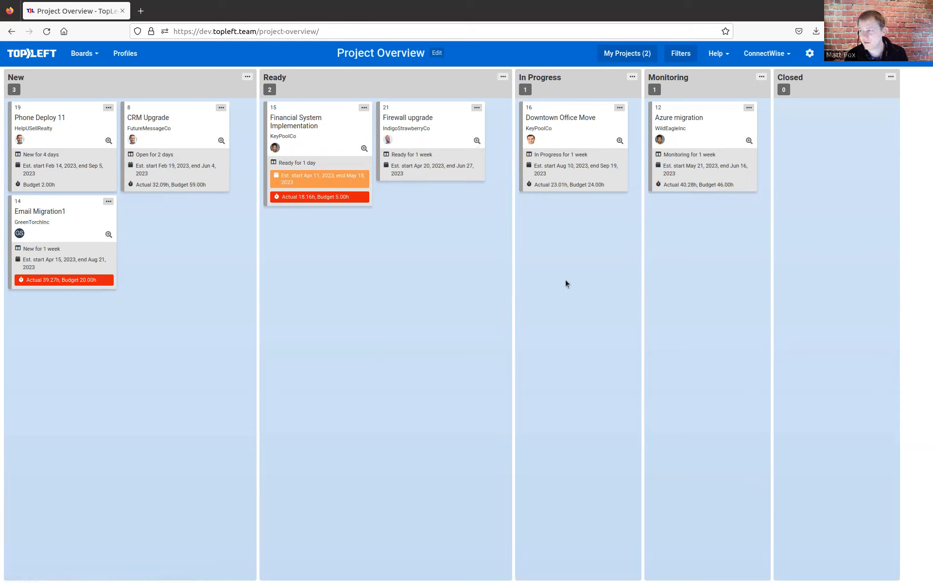
- Open the linked ticket board from the Azure migration project card and review the project's phase swimlanes
left_click(749, 141)
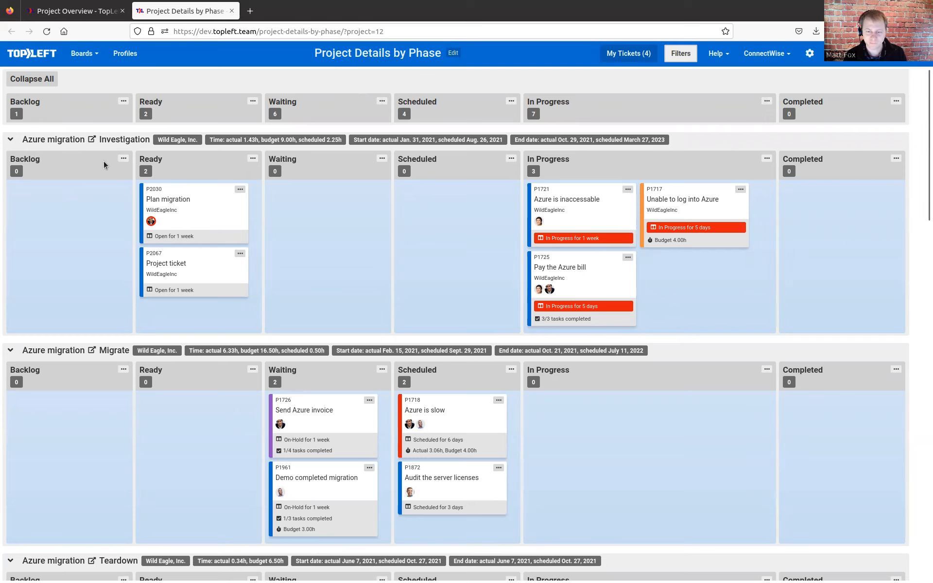
scroll(103, 158, "down", 1)
scroll(101, 154, "up", 1)
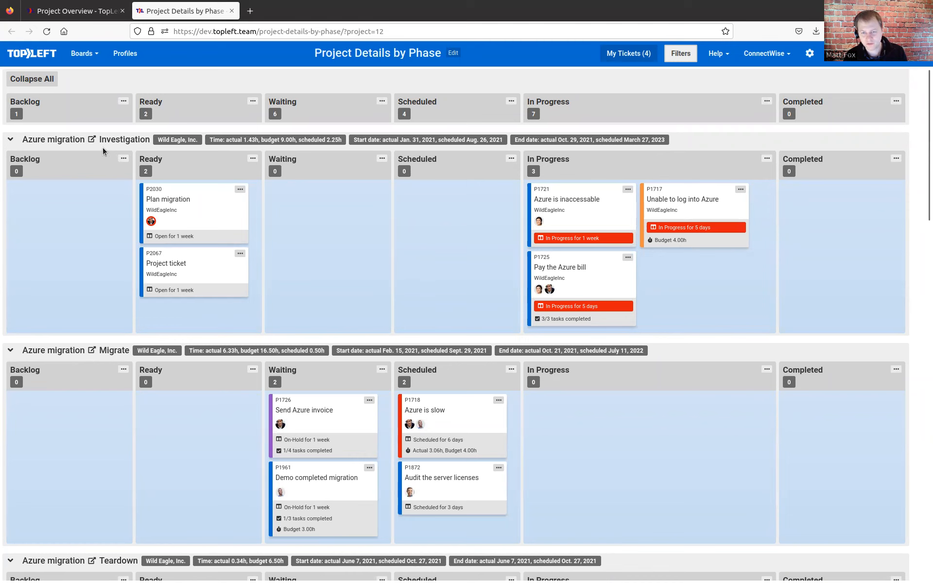
scroll(96, 264, "down", 5)
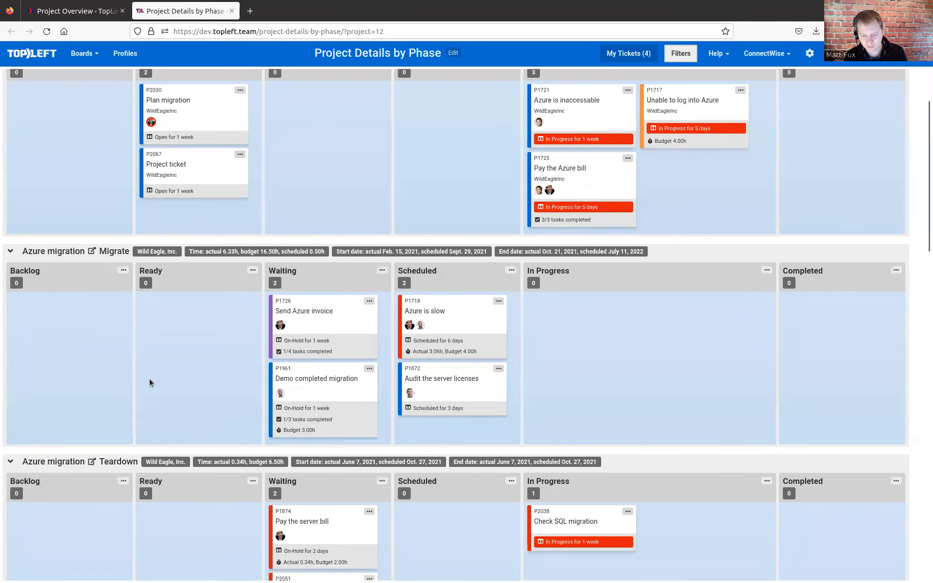
scroll(119, 358, "down", 9)
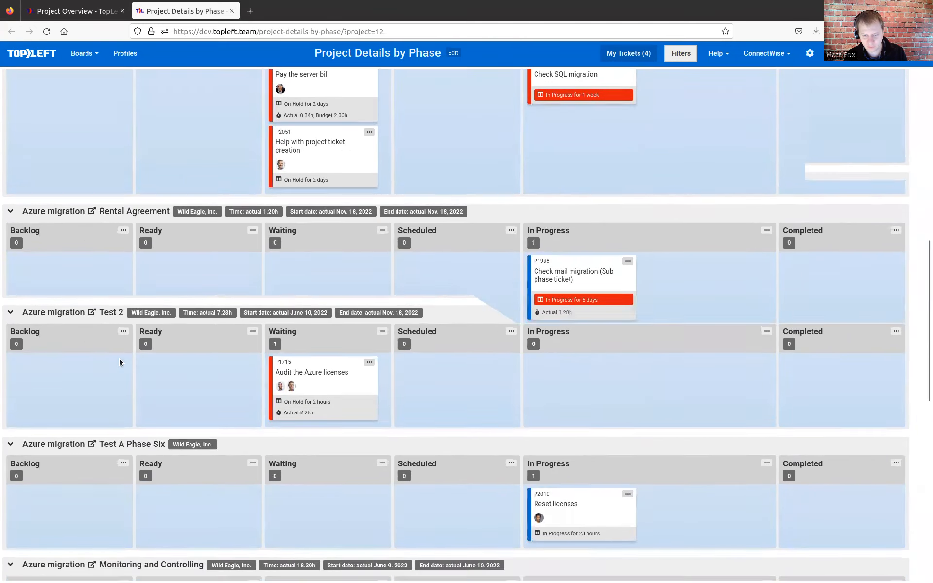
scroll(119, 358, "up", 9)
scroll(120, 358, "up", 5)
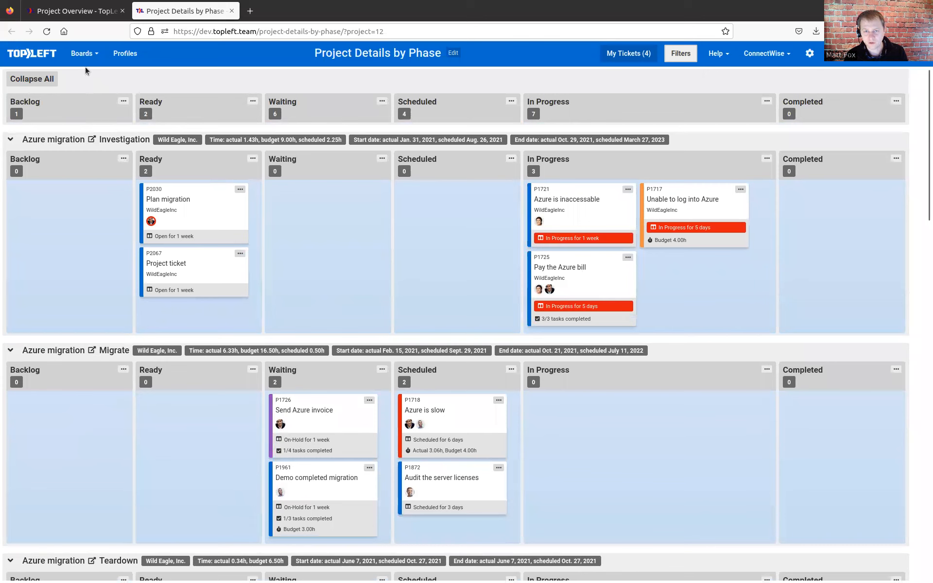
- Open the Project Details board, filter it to My Tickets, and look through the remaining project swimlanes
left_click(84, 54)
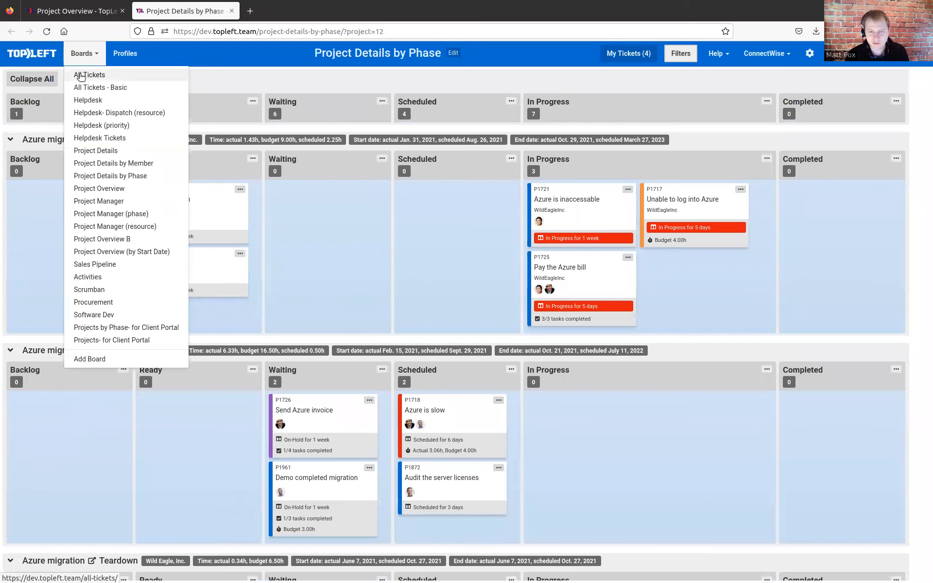
left_click(83, 62)
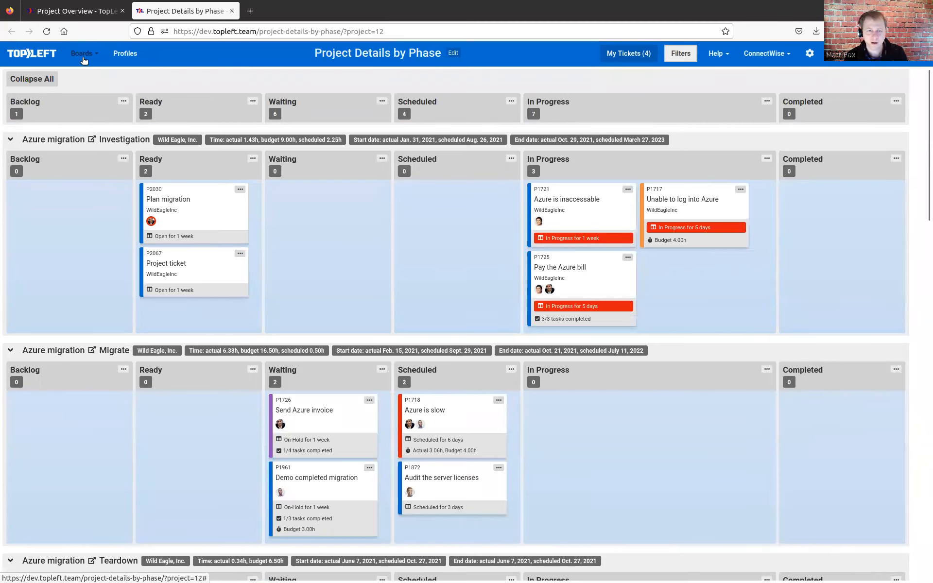
left_click(83, 58)
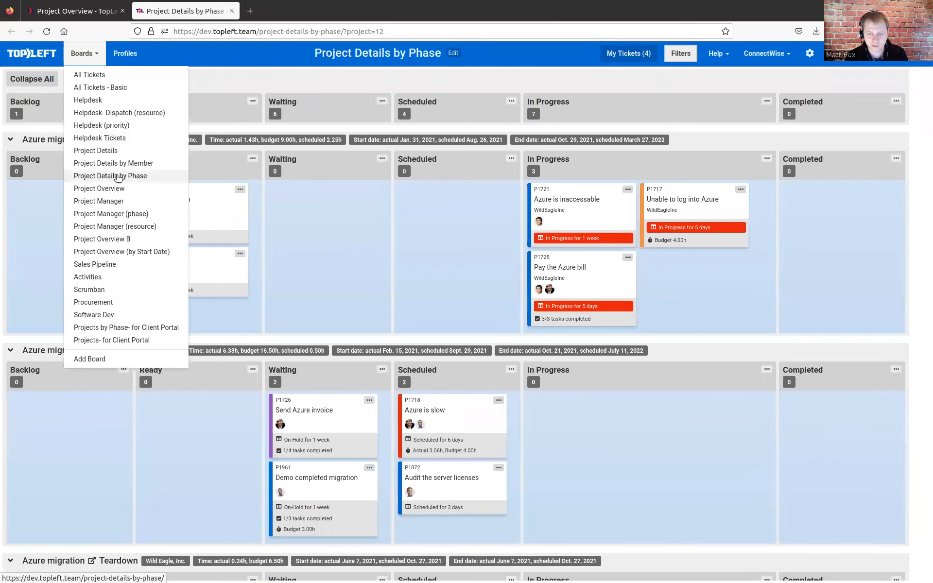
left_click(99, 152)
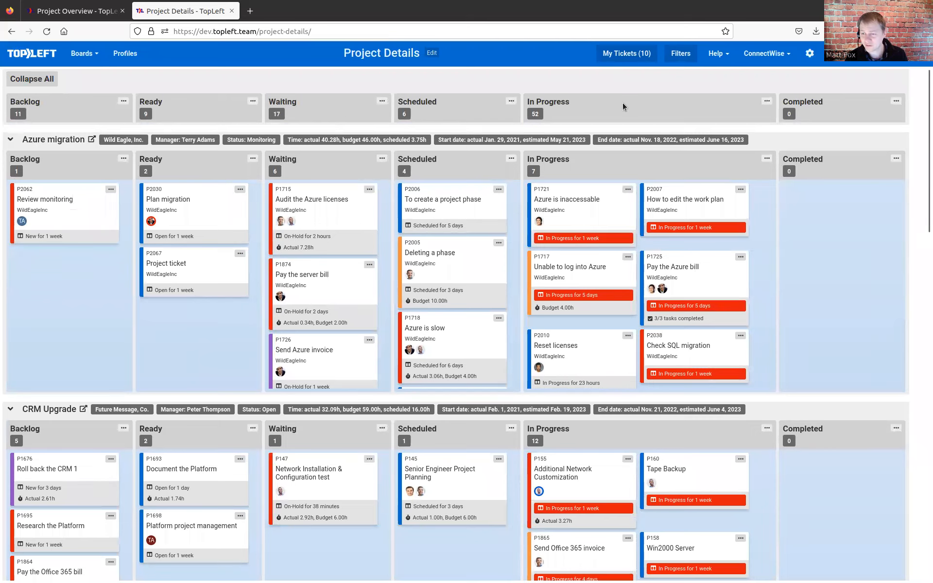
left_click(628, 53)
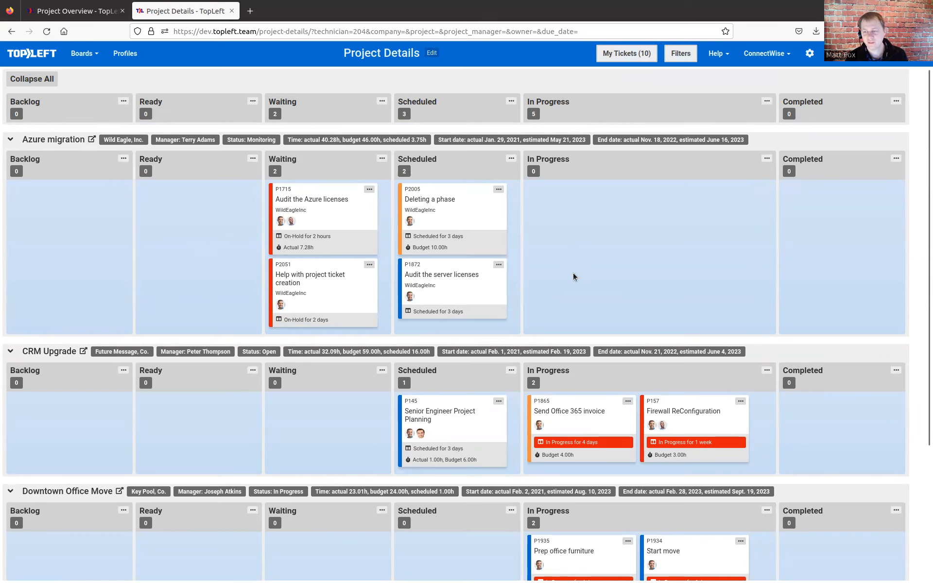
scroll(588, 256, "down", 3)
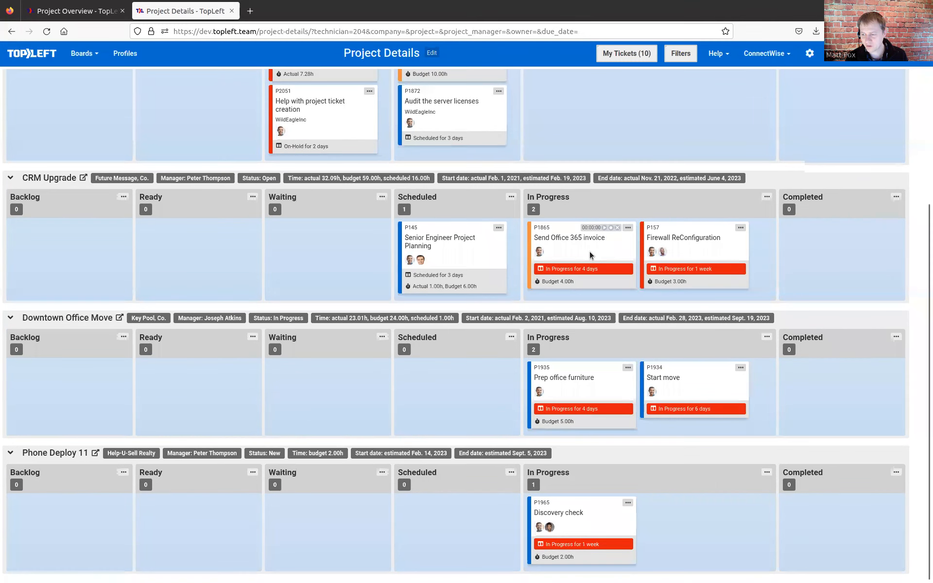
scroll(511, 348, "up", 3)
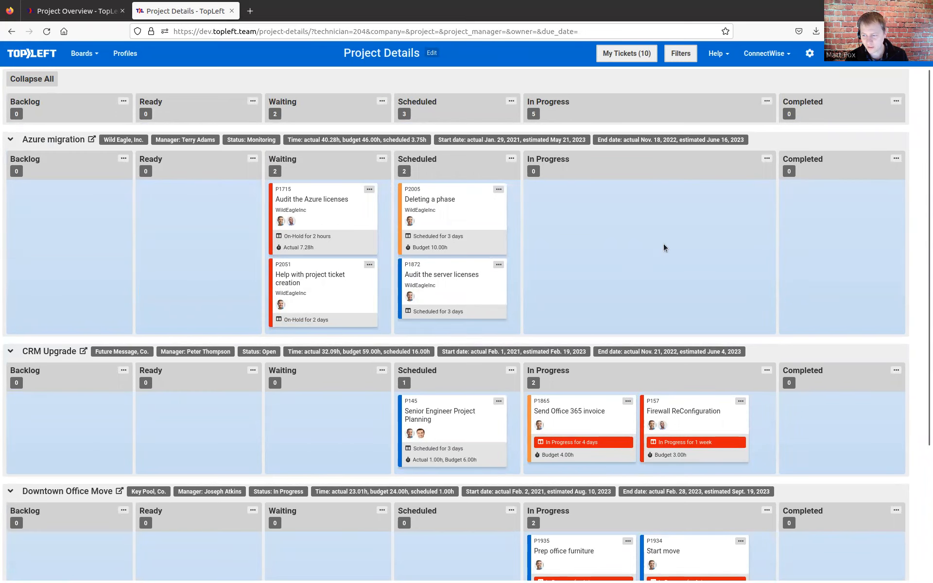
- Examine the available ticket actions and timer controls on the Send Office 365 invoice card in the CRM Upgrade swimlane
scroll(598, 259, "down", 3)
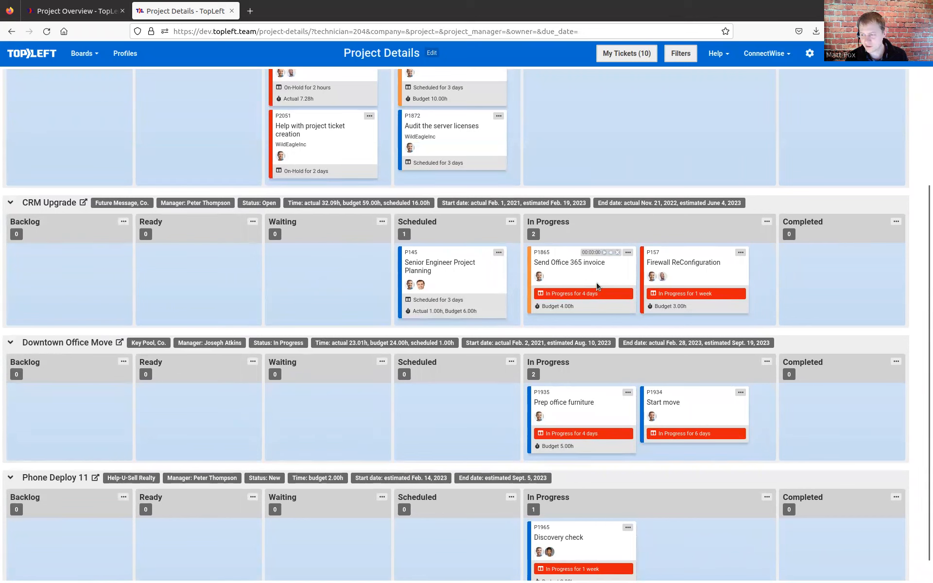
left_click(627, 253)
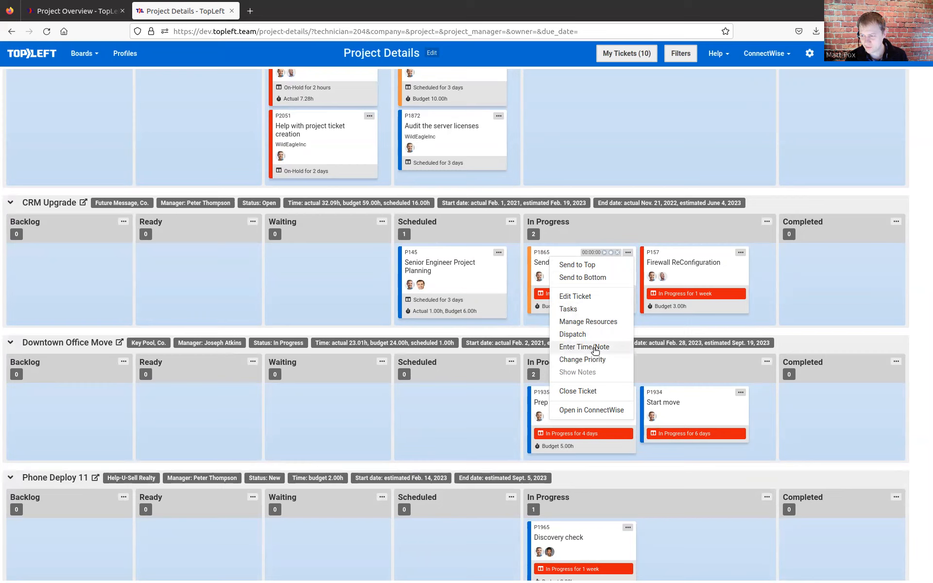
left_click(596, 232)
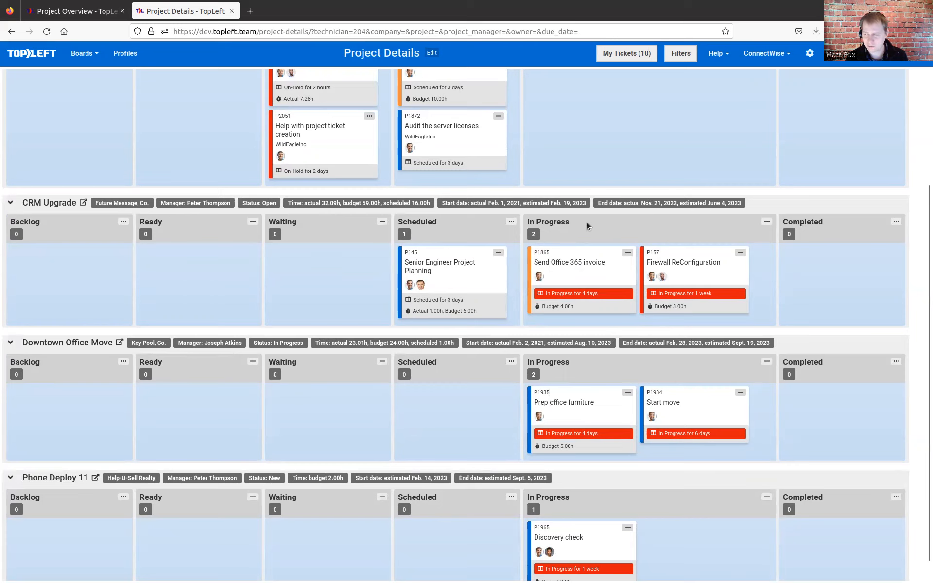
mouse_move(585, 254)
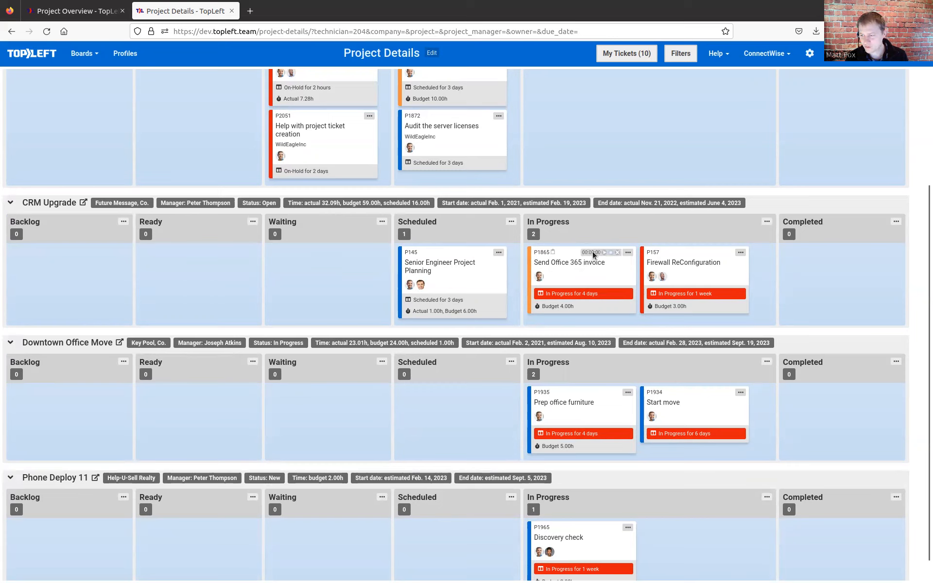